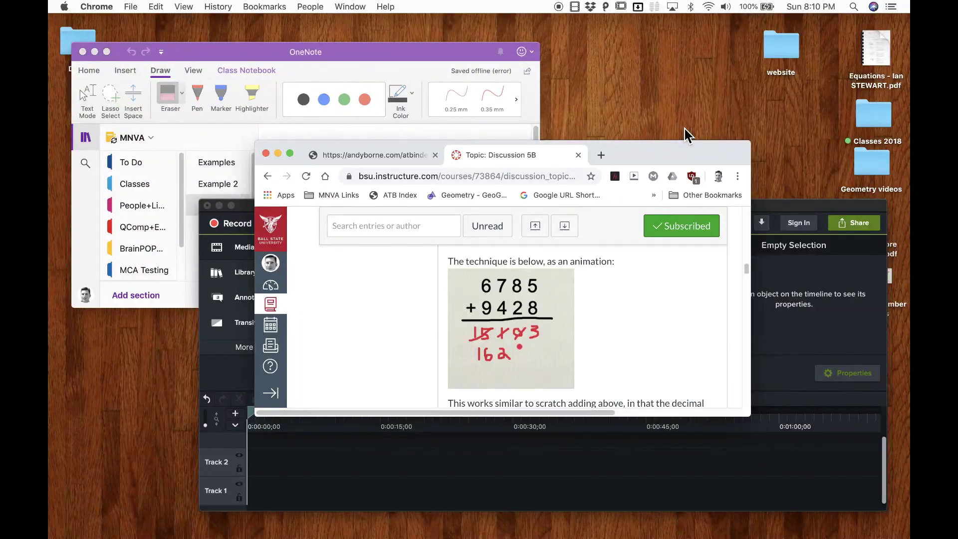
Move the browser aside, minimize it, and shift the Camtasia window.
{"action": "left_click_drag", "start_coordinate": [675, 152], "coordinate": [663, 139]}
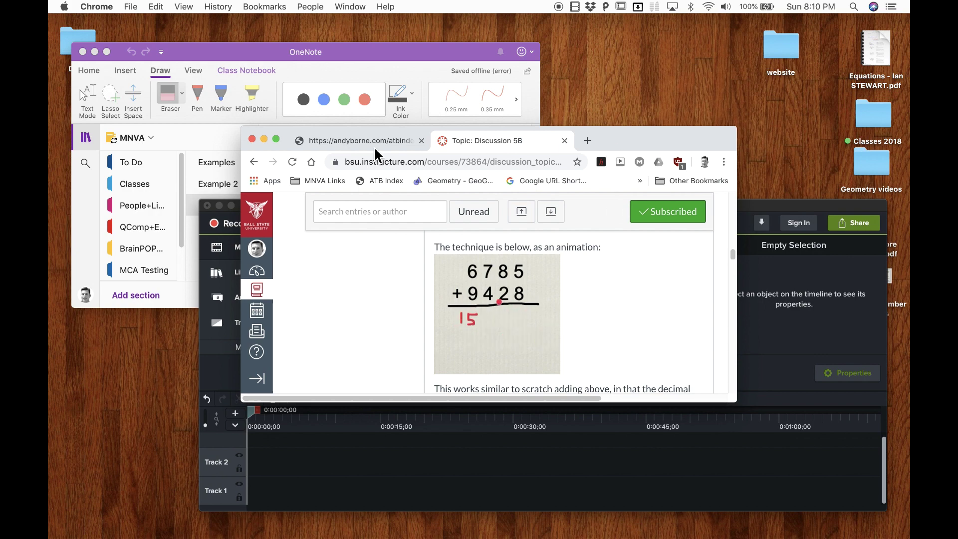
{"action": "left_click", "coordinate": [263, 139]}
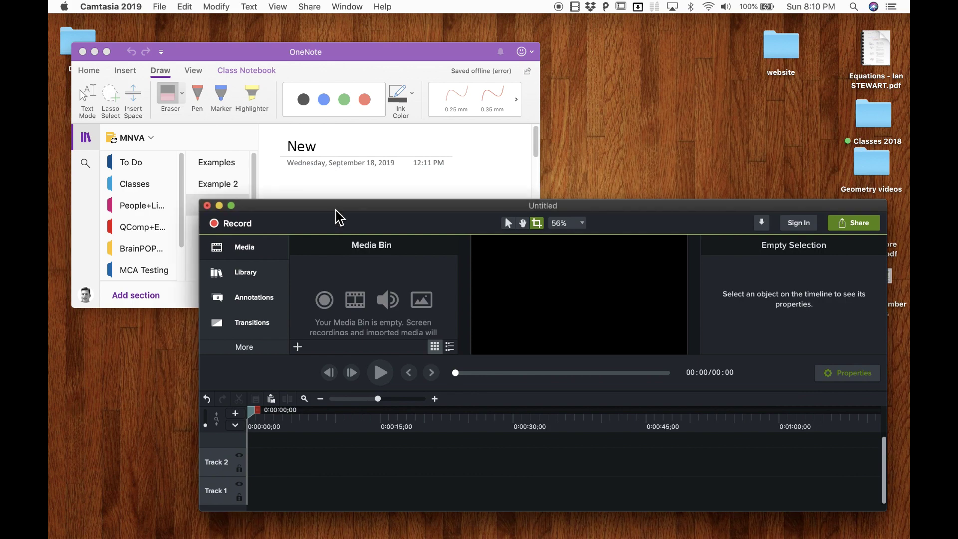
{"action": "mouse_move", "coordinate": [336, 216]}
{"action": "left_mouse_down"}
{"action": "mouse_move", "coordinate": [327, 222]}
{"action": "mouse_move", "coordinate": [344, 223]}
{"action": "left_mouse_up"}
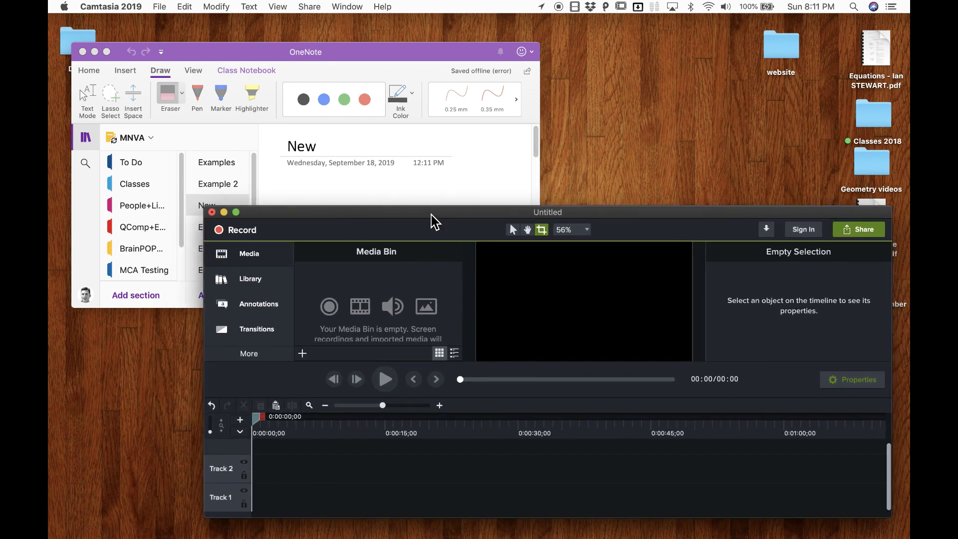
Enlarge OneNote to show the whole 4 5367 problem, then move Camtasia up-left in front.
{"action": "left_click", "coordinate": [356, 59]}
{"action": "mouse_move", "coordinate": [357, 56]}
{"action": "left_mouse_down"}
{"action": "mouse_move", "coordinate": [337, 34]}
{"action": "mouse_move", "coordinate": [364, 57]}
{"action": "left_mouse_up"}
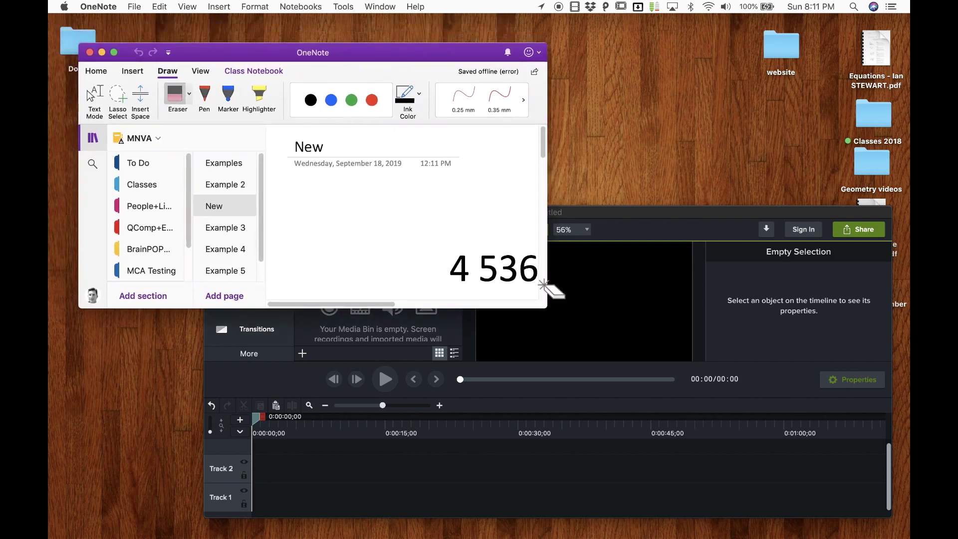
{"action": "left_click_drag", "start_coordinate": [550, 313], "coordinate": [676, 383]}
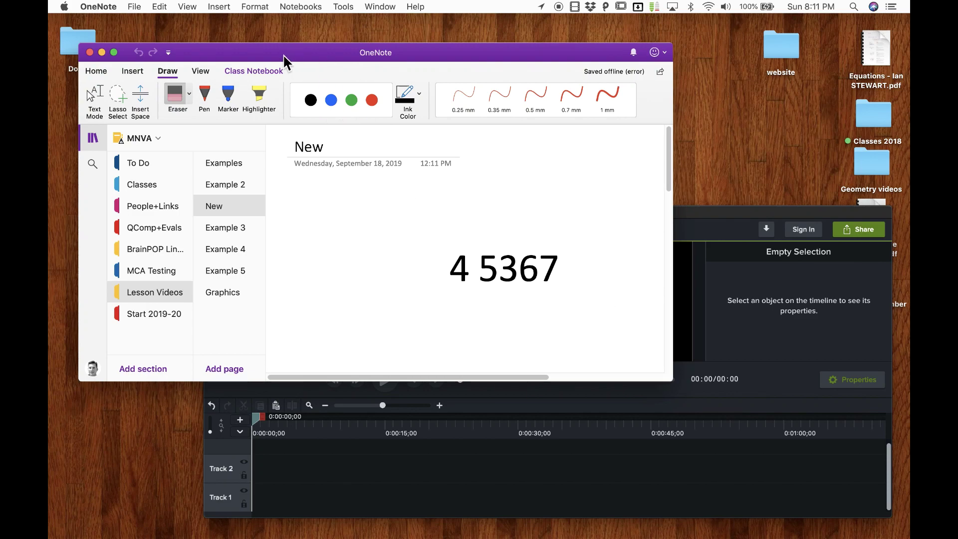
{"action": "left_click_drag", "start_coordinate": [287, 57], "coordinate": [276, 51]}
{"action": "left_click", "coordinate": [682, 218]}
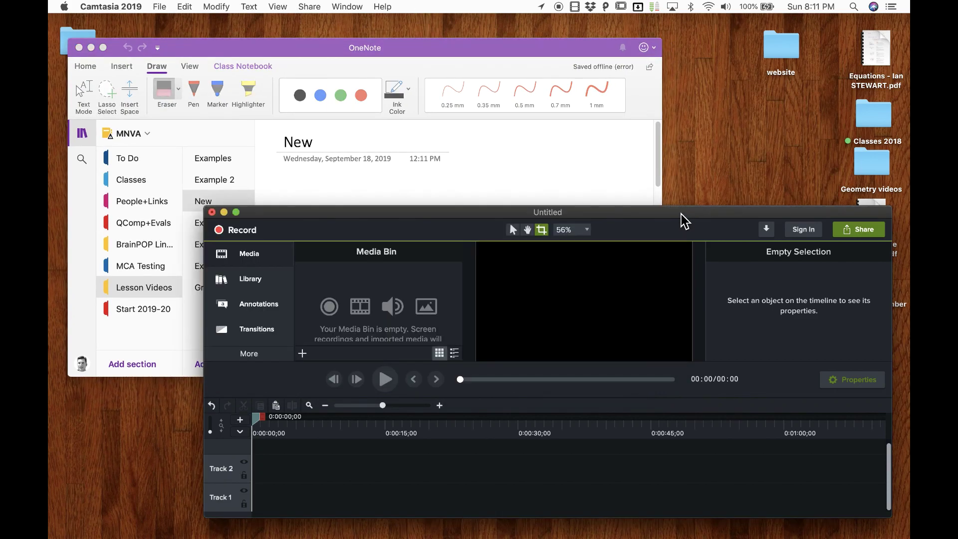
{"action": "left_click_drag", "start_coordinate": [682, 218], "coordinate": [515, 24]}
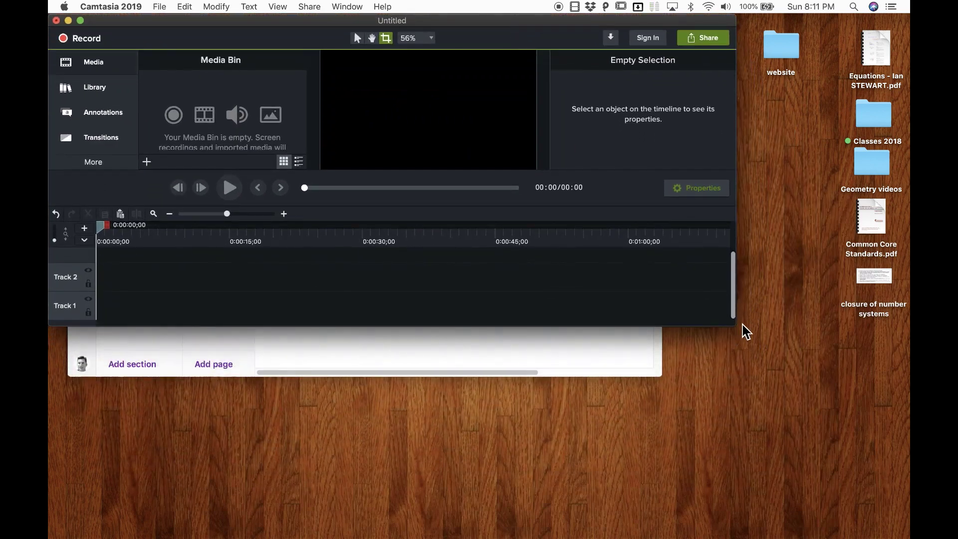
Enlarge the Camtasia editor and open the screen recorder, moving its panel aside.
{"action": "left_click_drag", "start_coordinate": [739, 331], "coordinate": [909, 538]}
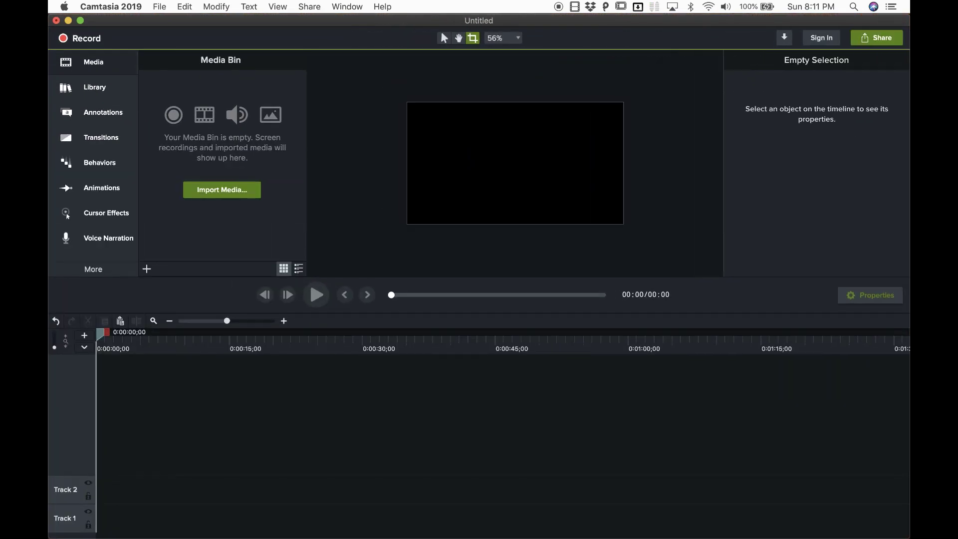
{"action": "left_click", "coordinate": [92, 41]}
{"action": "left_click_drag", "start_coordinate": [482, 237], "coordinate": [342, 153]}
Record the full Color LCD screen with the microphone off and start capturing.
{"action": "left_click", "coordinate": [325, 237]}
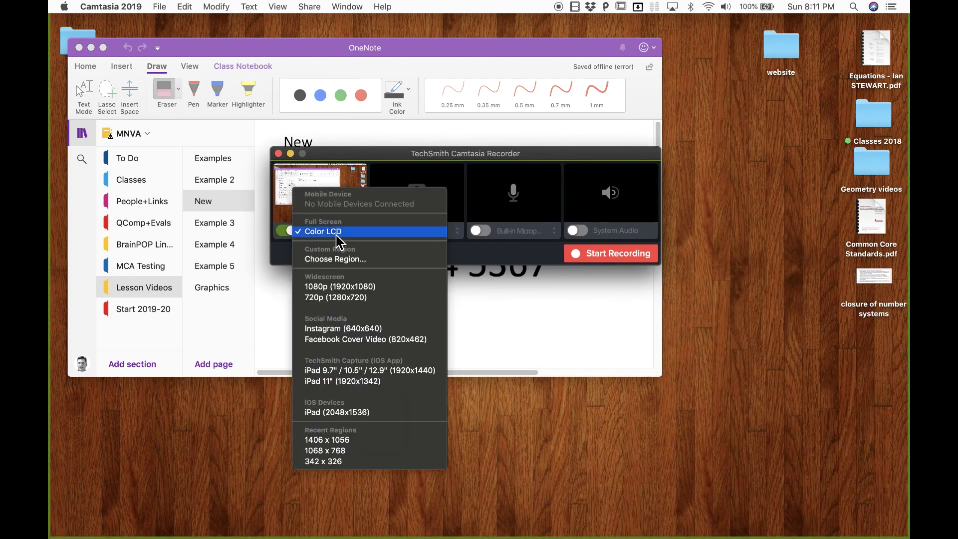
{"action": "left_click", "coordinate": [336, 234]}
{"action": "left_click", "coordinate": [480, 231]}
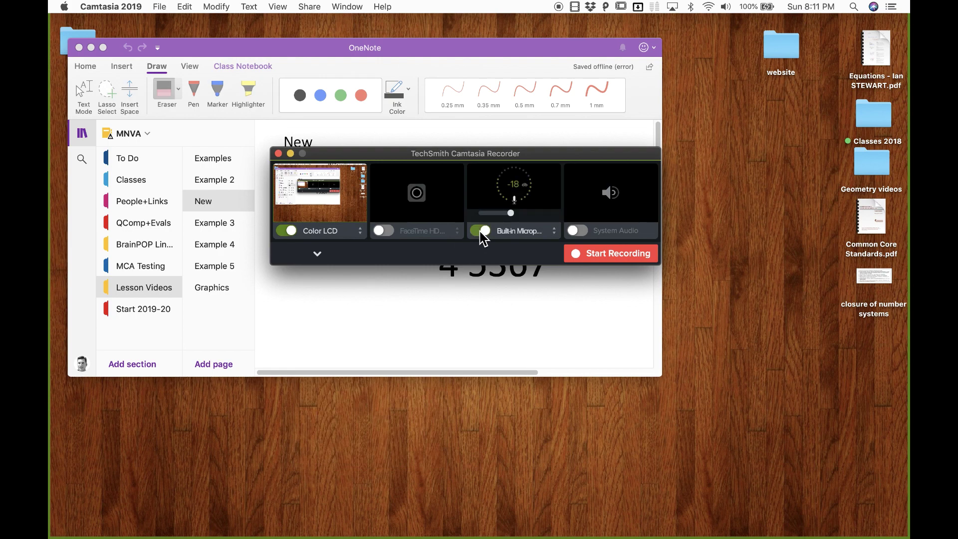
{"action": "left_click", "coordinate": [481, 231]}
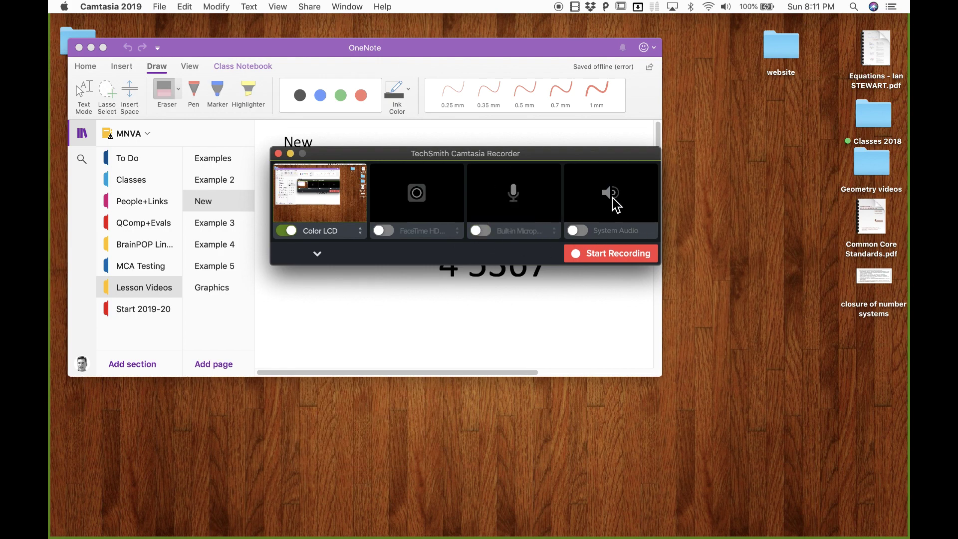
{"action": "left_click", "coordinate": [630, 256]}
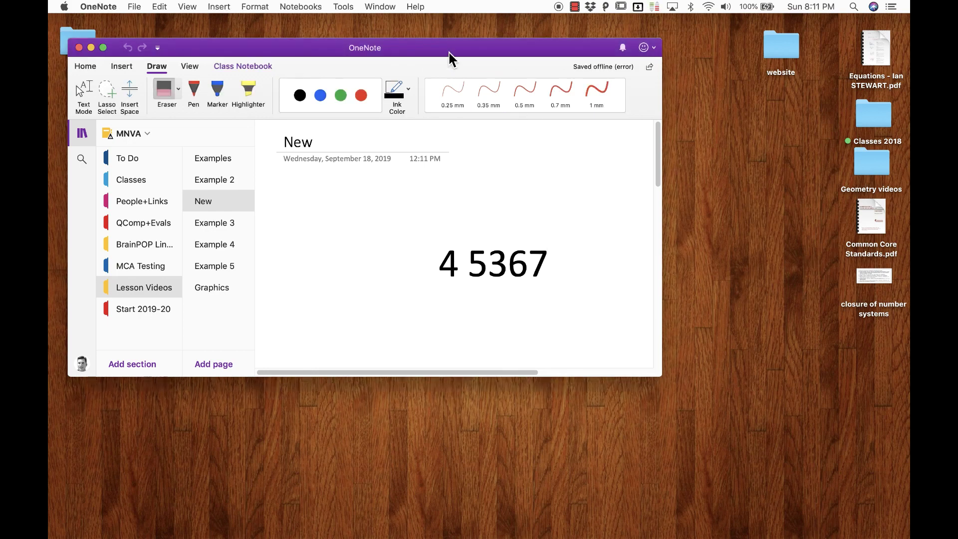
Expand OneNote to fill the screen and pick the marker in black.
{"action": "left_click_drag", "start_coordinate": [447, 49], "coordinate": [429, 29]}
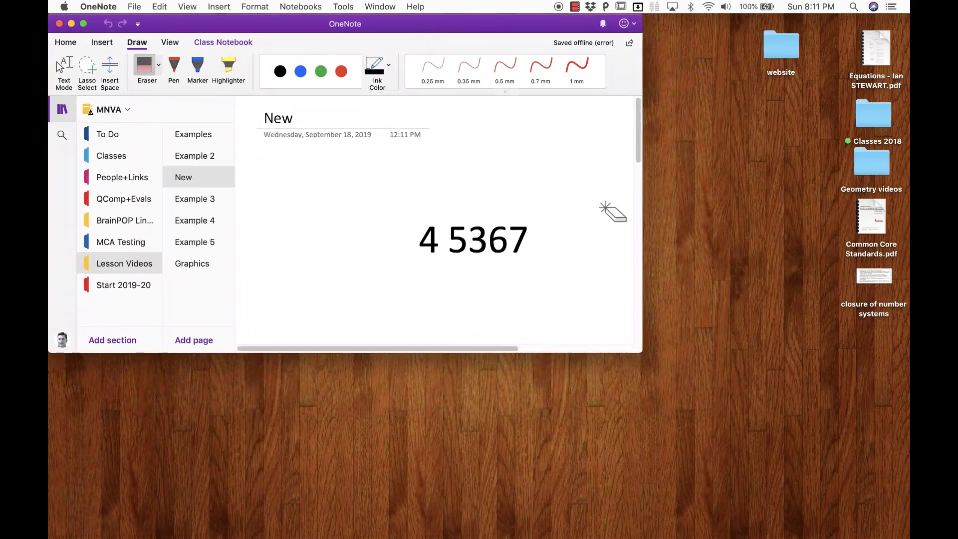
{"action": "left_click_drag", "start_coordinate": [647, 357], "coordinate": [908, 537]}
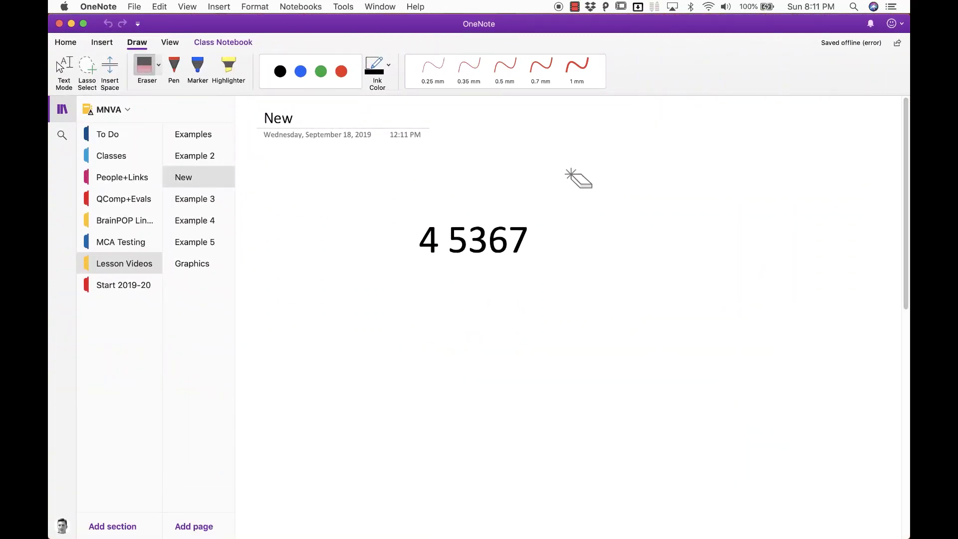
{"action": "left_click", "coordinate": [199, 63]}
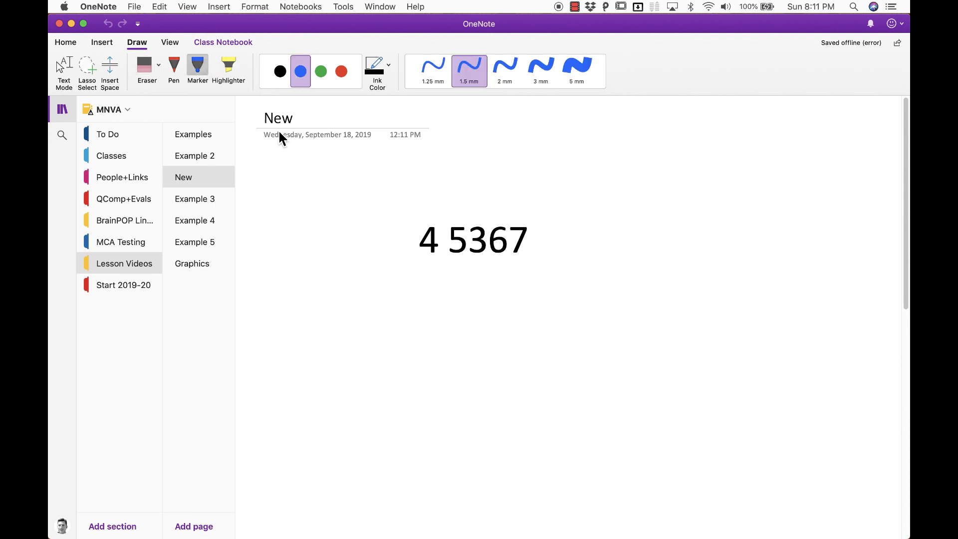
{"action": "left_click", "coordinate": [281, 79]}
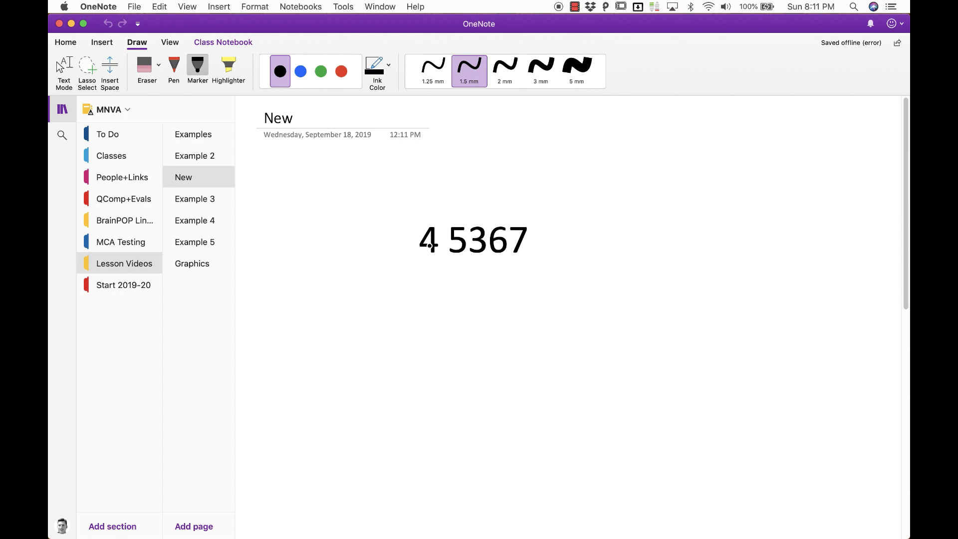
Undo a stray marker test stroke and switch to the fine black pen at 0.35 mm.
{"action": "left_click_drag", "start_coordinate": [441, 255], "coordinate": [434, 263]}
{"action": "left_click", "coordinate": [108, 24]}
{"action": "left_click", "coordinate": [174, 67]}
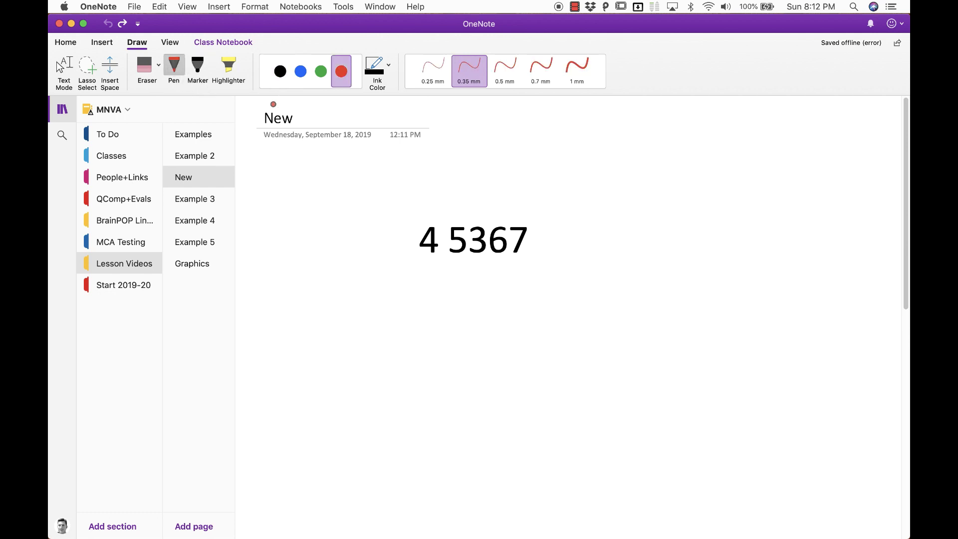
{"action": "left_click", "coordinate": [282, 74]}
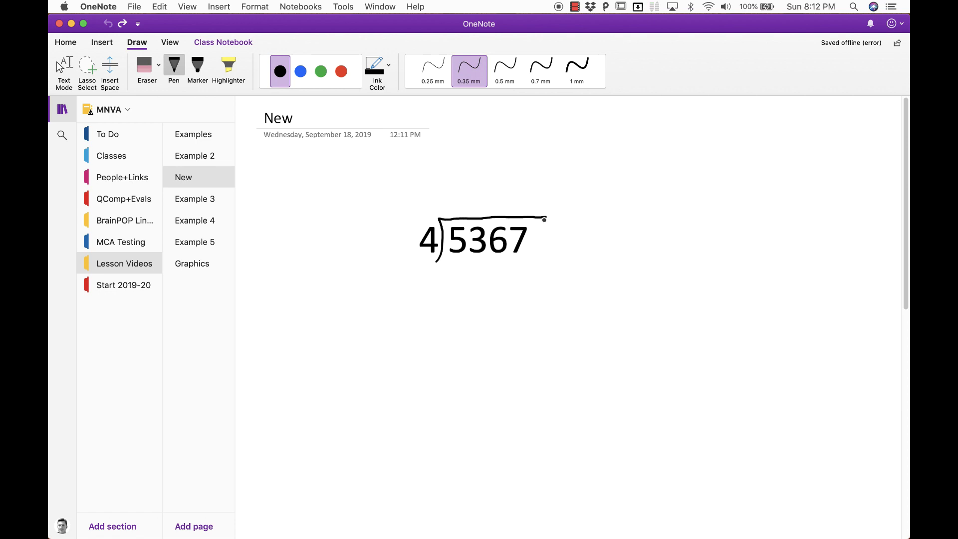
Draw the black division bracket over 5367, then set the pen to red at 0.5 mm.
{"action": "left_click_drag", "start_coordinate": [544, 219], "coordinate": [546, 218]}
{"action": "left_click", "coordinate": [348, 74]}
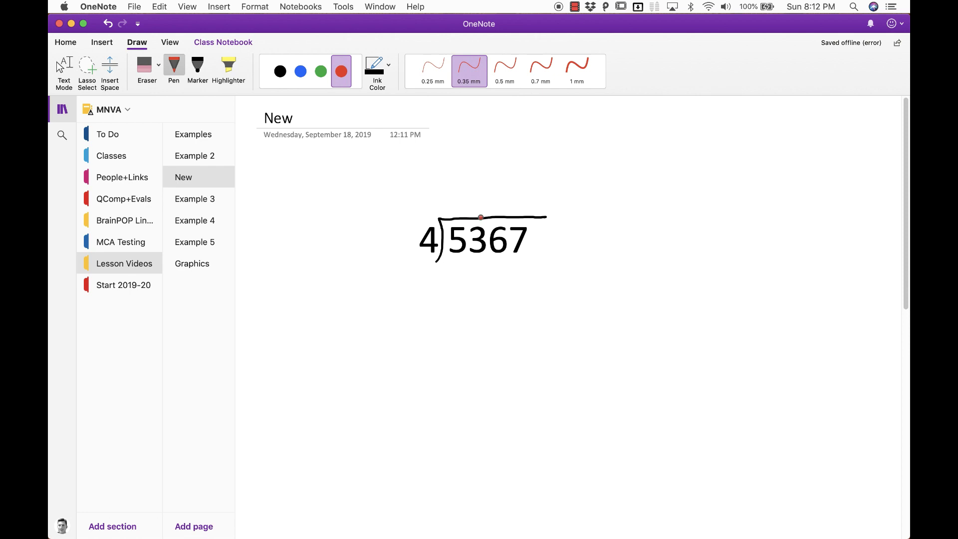
{"action": "left_click", "coordinate": [511, 75]}
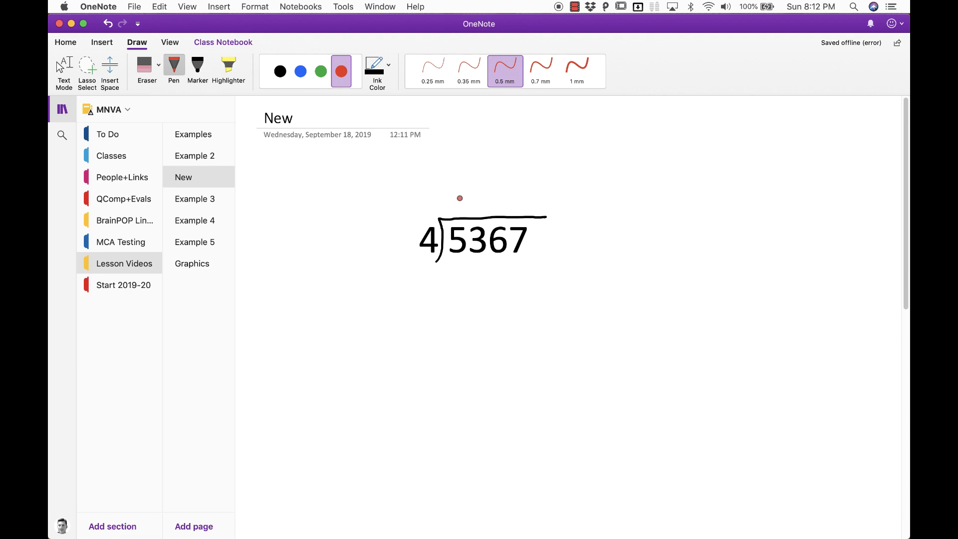
Write quotient digits 1 and 3, subtracting 4 then 12 and bringing down 6 to make 16.
{"action": "left_click_drag", "start_coordinate": [458, 195], "coordinate": [458, 212]}
{"action": "left_click_drag", "start_coordinate": [454, 272], "coordinate": [466, 272]}
{"action": "mouse_move", "coordinate": [460, 261]}
{"action": "left_mouse_down"}
{"action": "mouse_move", "coordinate": [459, 285]}
{"action": "mouse_move", "coordinate": [448, 277]}
{"action": "mouse_move", "coordinate": [475, 289]}
{"action": "mouse_move", "coordinate": [458, 325]}
{"action": "mouse_move", "coordinate": [490, 269]}
{"action": "left_mouse_up"}
{"action": "mouse_move", "coordinate": [469, 305]}
{"action": "left_mouse_down"}
{"action": "mouse_move", "coordinate": [478, 312]}
{"action": "mouse_move", "coordinate": [469, 322]}
{"action": "left_mouse_up"}
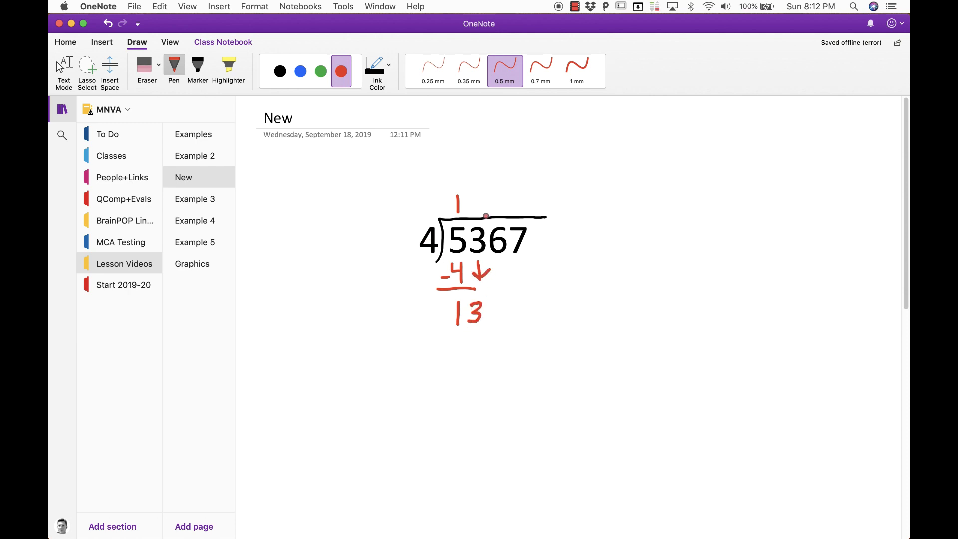
{"action": "left_click_drag", "start_coordinate": [471, 196], "coordinate": [469, 216]}
{"action": "mouse_move", "coordinate": [460, 333]}
{"action": "left_mouse_down"}
{"action": "mouse_move", "coordinate": [460, 354]}
{"action": "mouse_move", "coordinate": [478, 336]}
{"action": "mouse_move", "coordinate": [470, 347]}
{"action": "mouse_move", "coordinate": [493, 362]}
{"action": "mouse_move", "coordinate": [475, 394]}
{"action": "left_mouse_up"}
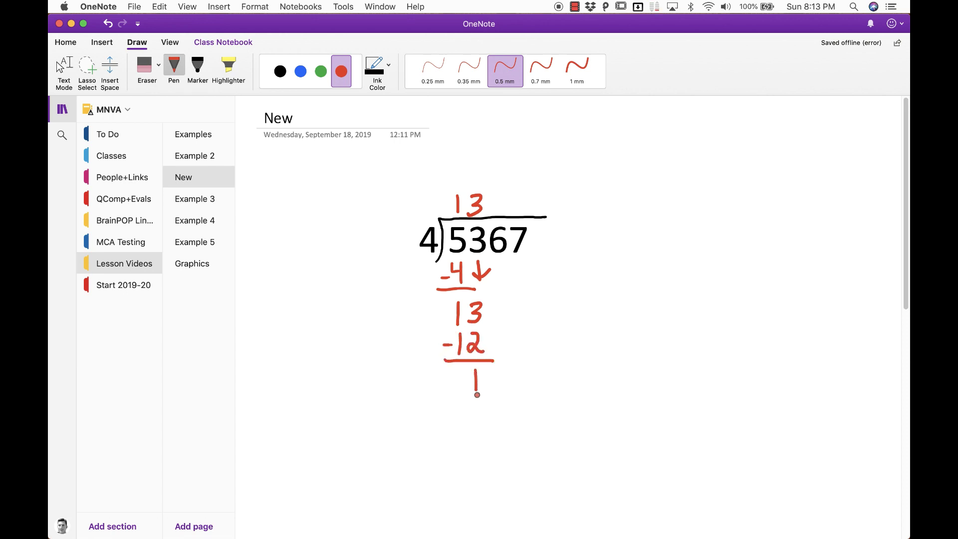
{"action": "mouse_move", "coordinate": [501, 267]}
{"action": "left_mouse_down"}
{"action": "mouse_move", "coordinate": [501, 345]}
{"action": "mouse_move", "coordinate": [509, 334]}
{"action": "left_mouse_up"}
{"action": "left_click_drag", "start_coordinate": [497, 371], "coordinate": [493, 387]}
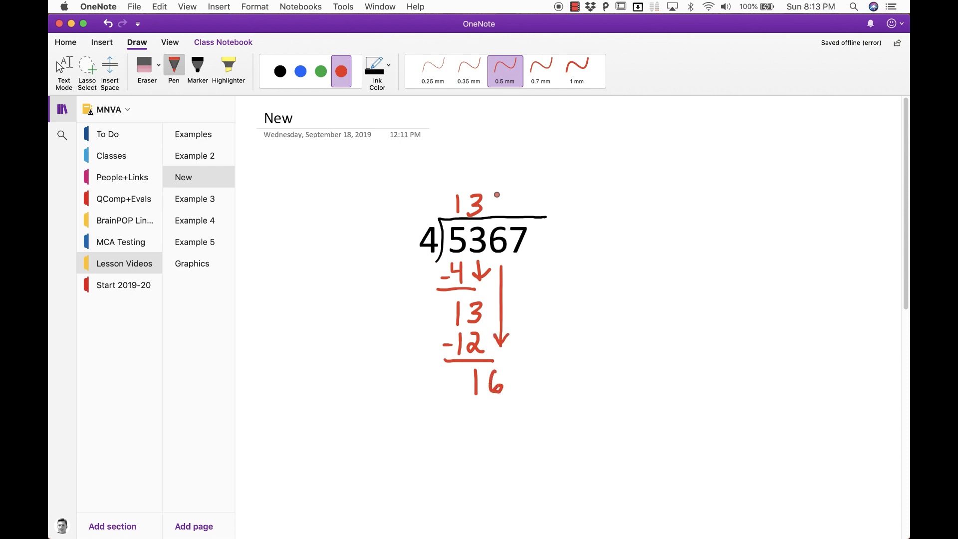
Add 4 and 1 to the quotient, subtract 16 to get 0, and bring down 7 for 1341 r:3.
{"action": "mouse_move", "coordinate": [497, 195]}
{"action": "left_mouse_down"}
{"action": "mouse_move", "coordinate": [496, 208]}
{"action": "mouse_move", "coordinate": [509, 206]}
{"action": "left_mouse_up"}
{"action": "left_click_drag", "start_coordinate": [505, 190], "coordinate": [504, 218]}
{"action": "mouse_move", "coordinate": [479, 403]}
{"action": "left_mouse_down"}
{"action": "mouse_move", "coordinate": [478, 422]}
{"action": "mouse_move", "coordinate": [495, 415]}
{"action": "mouse_move", "coordinate": [521, 428]}
{"action": "left_mouse_up"}
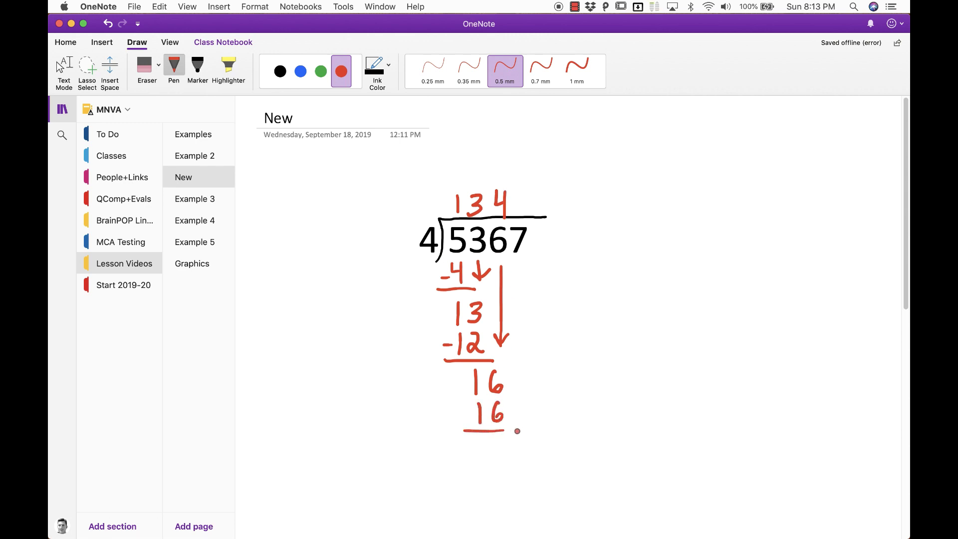
{"action": "left_click_drag", "start_coordinate": [458, 414], "coordinate": [472, 414]}
{"action": "left_click_drag", "start_coordinate": [501, 441], "coordinate": [503, 439]}
{"action": "left_click_drag", "start_coordinate": [525, 264], "coordinate": [532, 446]}
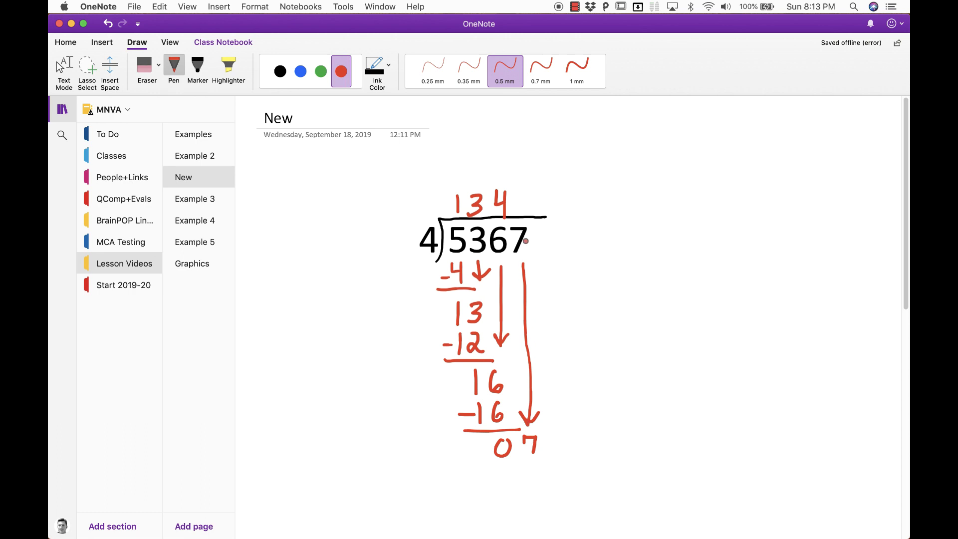
{"action": "mouse_move", "coordinate": [520, 190]}
{"action": "left_mouse_down"}
{"action": "mouse_move", "coordinate": [521, 212]}
{"action": "mouse_move", "coordinate": [551, 211]}
{"action": "mouse_move", "coordinate": [559, 199]}
{"action": "mouse_move", "coordinate": [586, 211]}
{"action": "left_mouse_up"}
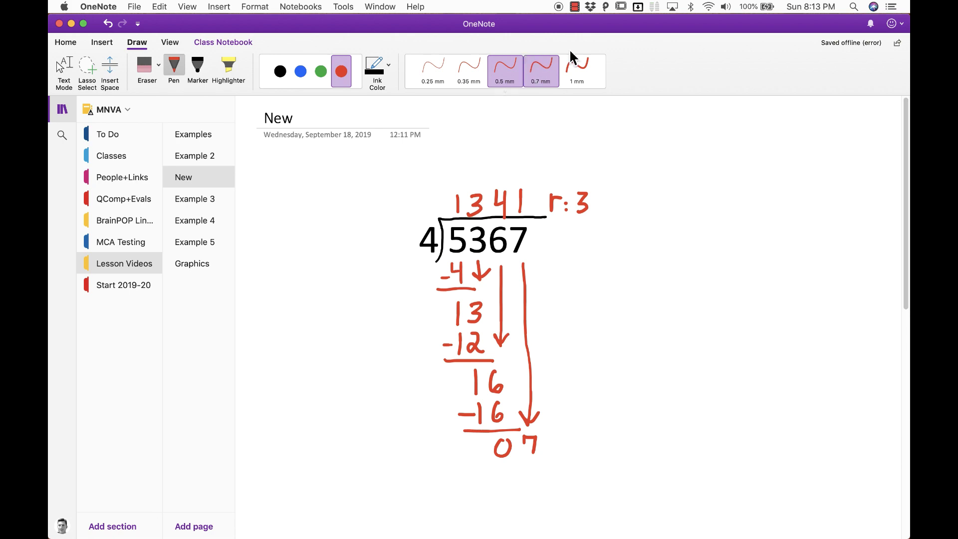
Stop the recording so 'Rec 9-22-2019 1' lands on Track 1, then scrub to preview its ending.
{"action": "left_click", "coordinate": [574, 7]}
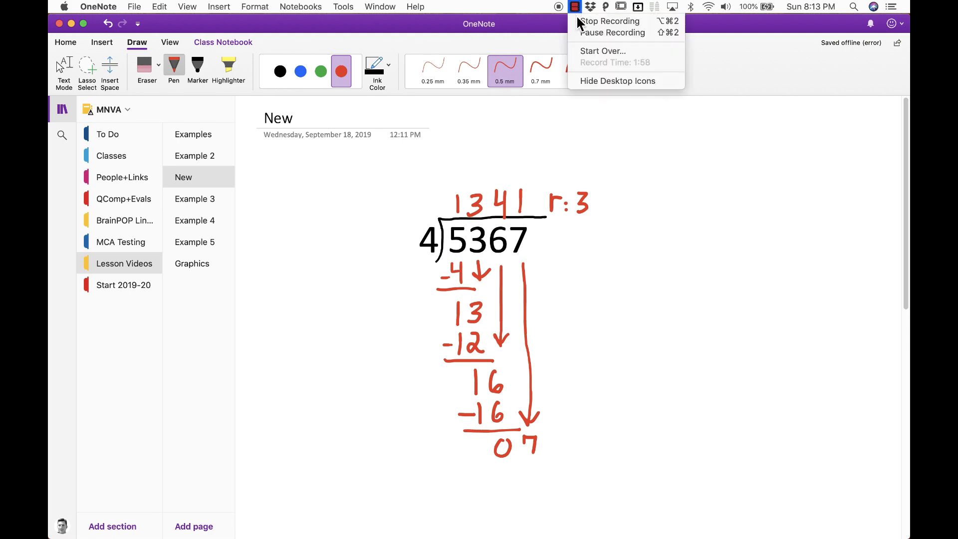
{"action": "left_click", "coordinate": [612, 32]}
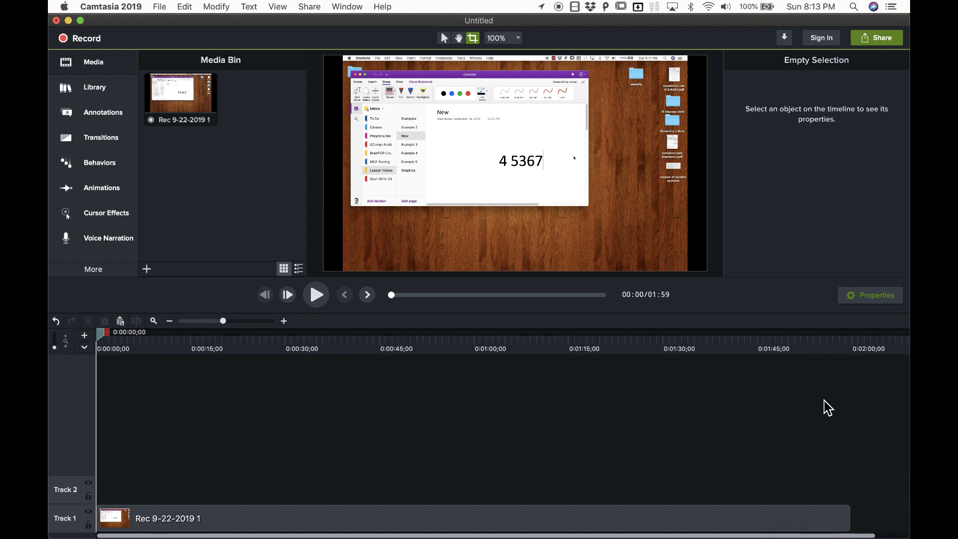
{"action": "left_click", "coordinate": [771, 340]}
{"action": "left_click_drag", "start_coordinate": [772, 335], "coordinate": [830, 335]}
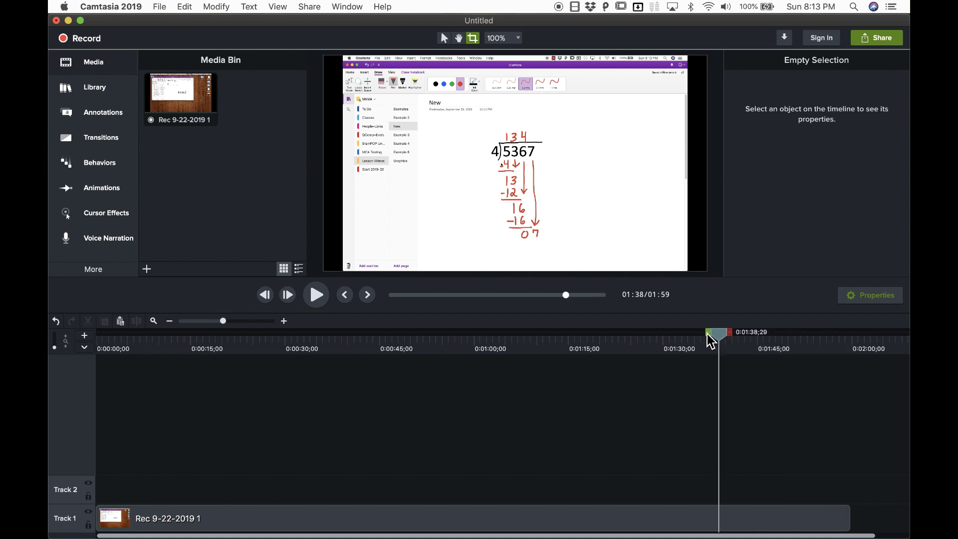
{"action": "left_click_drag", "start_coordinate": [710, 341], "coordinate": [510, 331]}
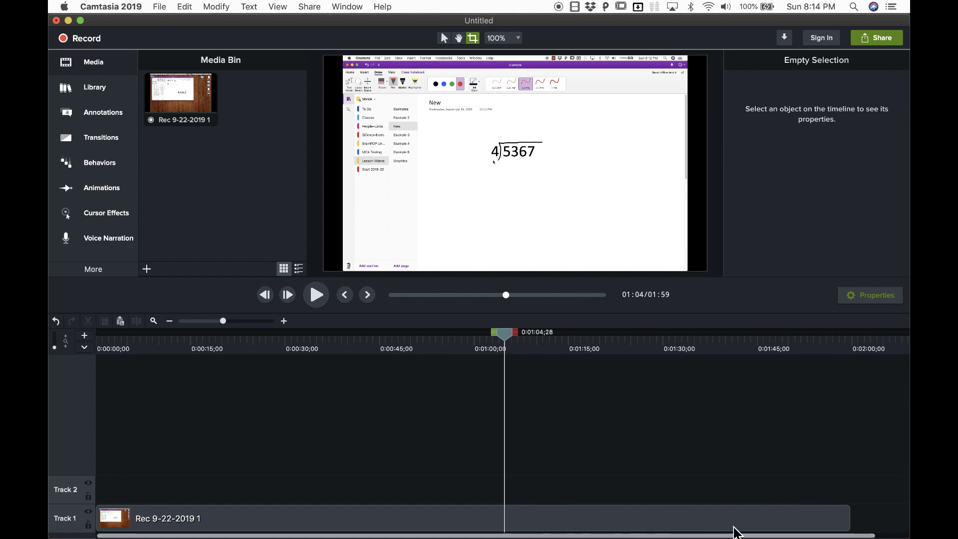
Trim the clip's start to the blank 4)5367 problem, move it to 0:00, and zoom in to scrub.
{"action": "left_click", "coordinate": [106, 519]}
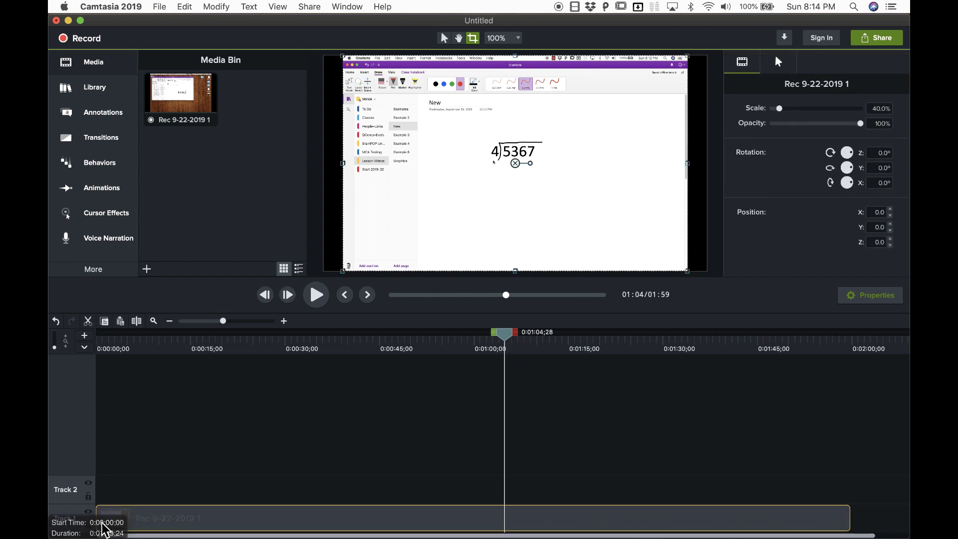
{"action": "left_click_drag", "start_coordinate": [106, 519], "coordinate": [515, 516]}
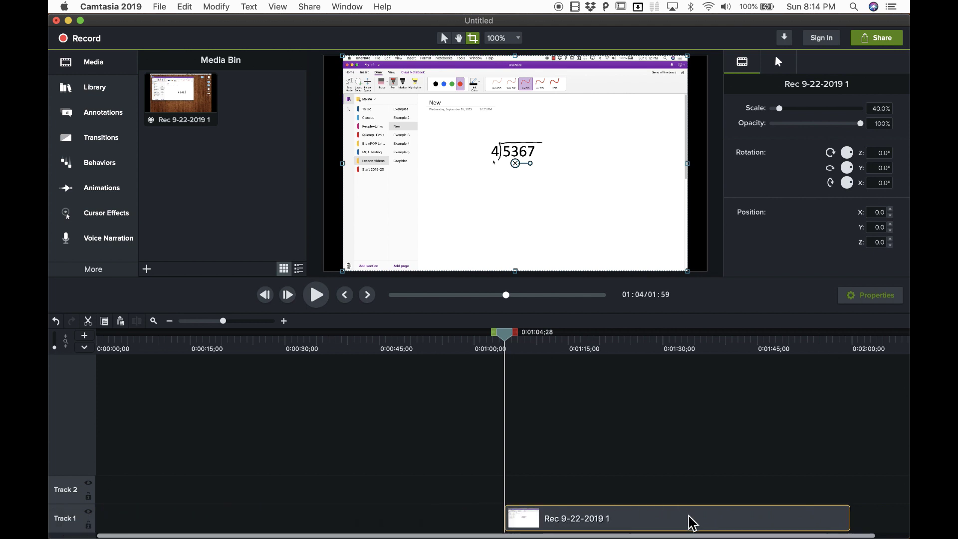
{"action": "left_click_drag", "start_coordinate": [686, 519], "coordinate": [263, 524]}
{"action": "scroll", "coordinate": [156, 342], "scroll_direction": "down", "scroll_amount": 2}
{"action": "left_click", "coordinate": [98, 343]}
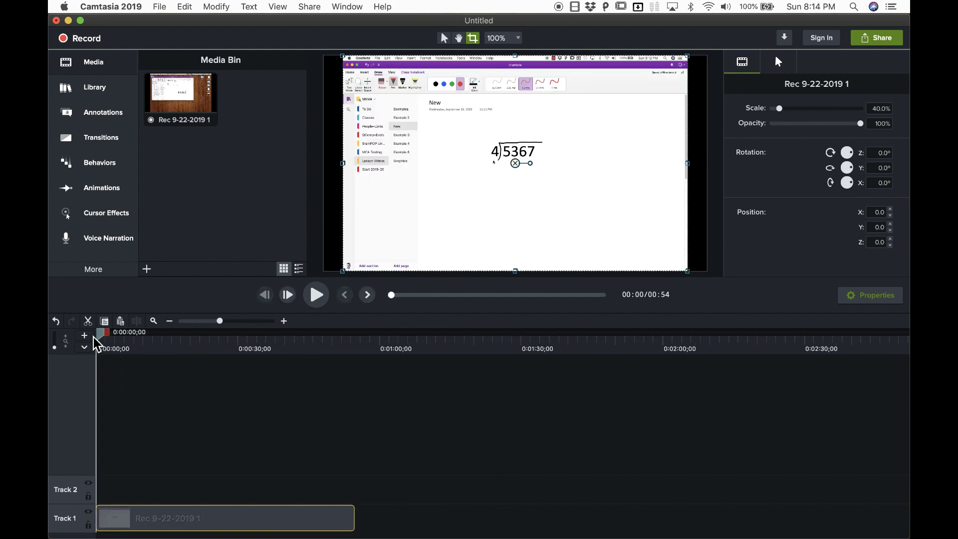
{"action": "left_click", "coordinate": [231, 321]}
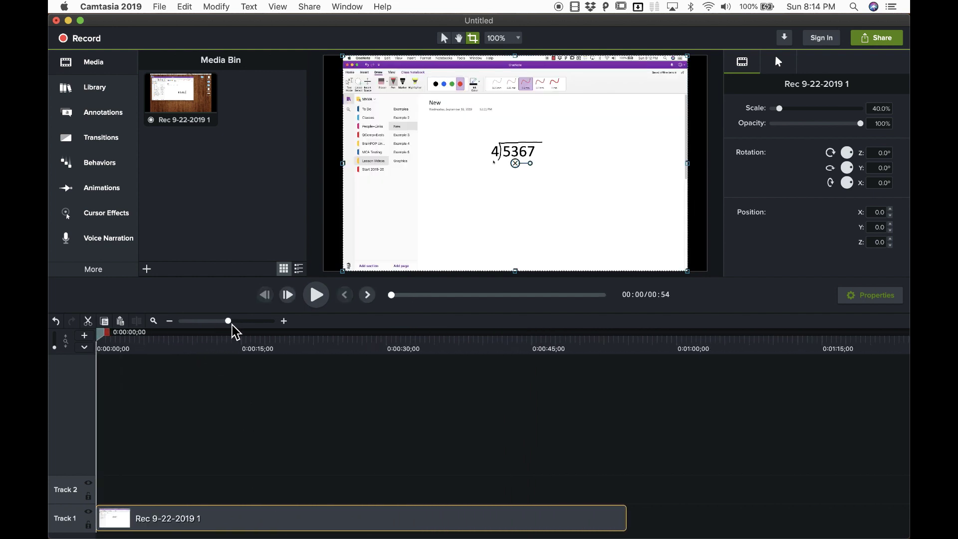
{"action": "left_click_drag", "start_coordinate": [641, 346], "coordinate": [708, 361]}
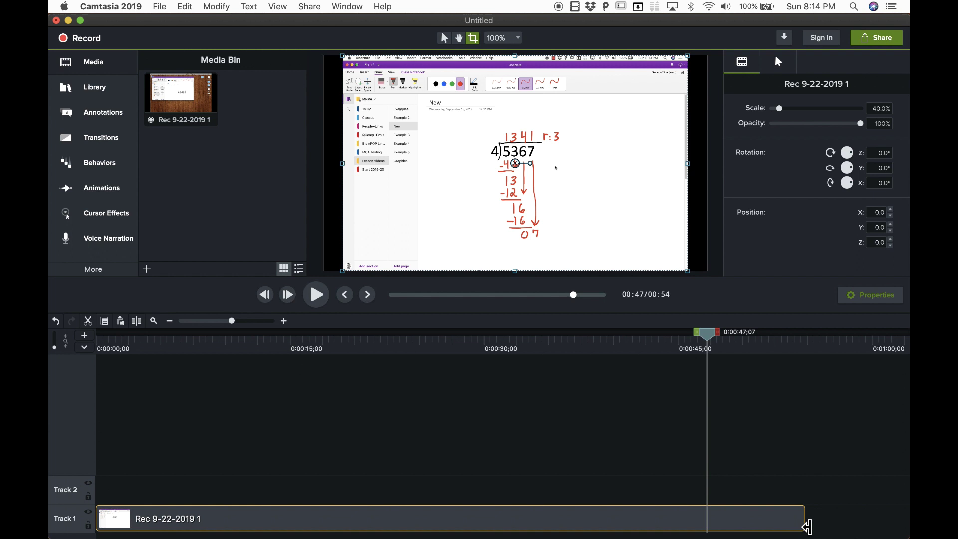
Trim the clip's end to 0:47, just after the remainder appears, and play it back.
{"action": "left_click_drag", "start_coordinate": [793, 520], "coordinate": [709, 522]}
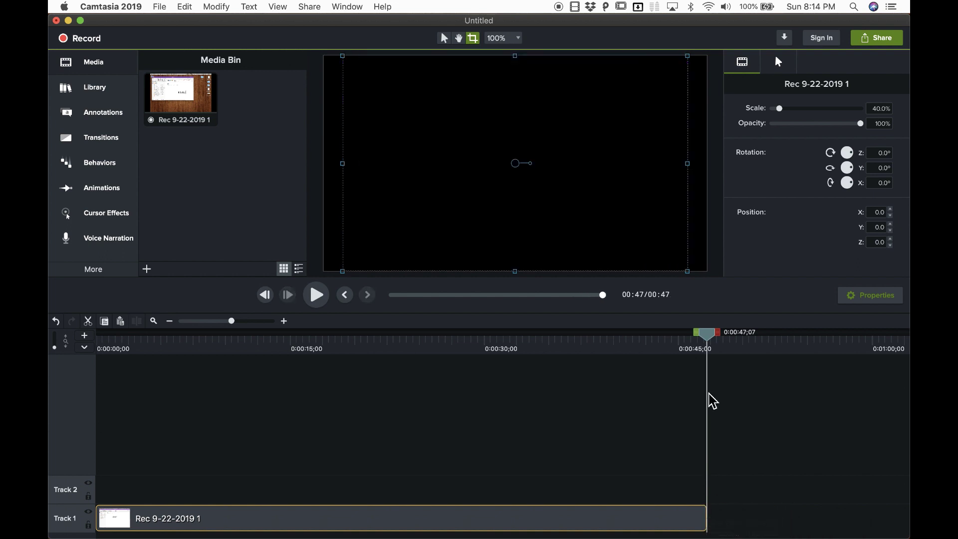
{"action": "left_click_drag", "start_coordinate": [712, 339], "coordinate": [97, 344]}
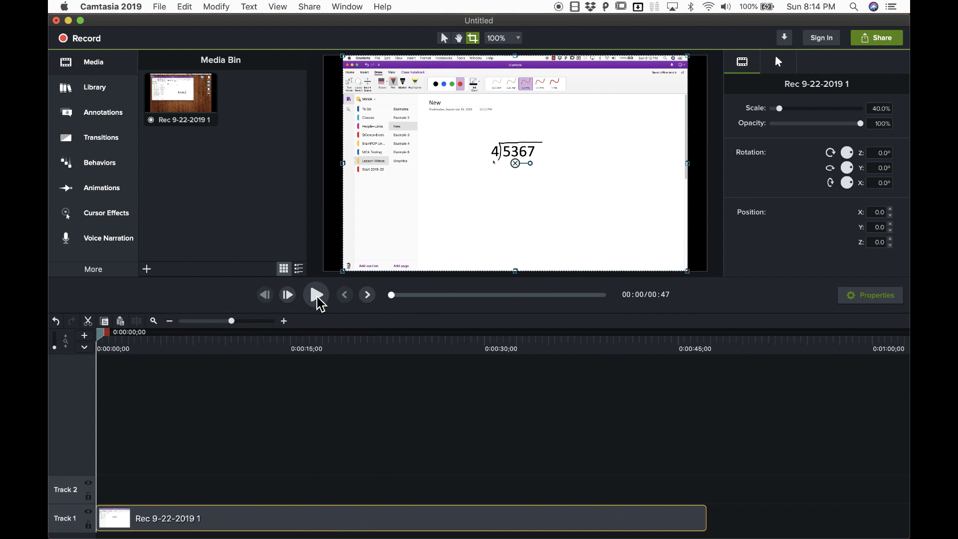
{"action": "left_click", "coordinate": [318, 297]}
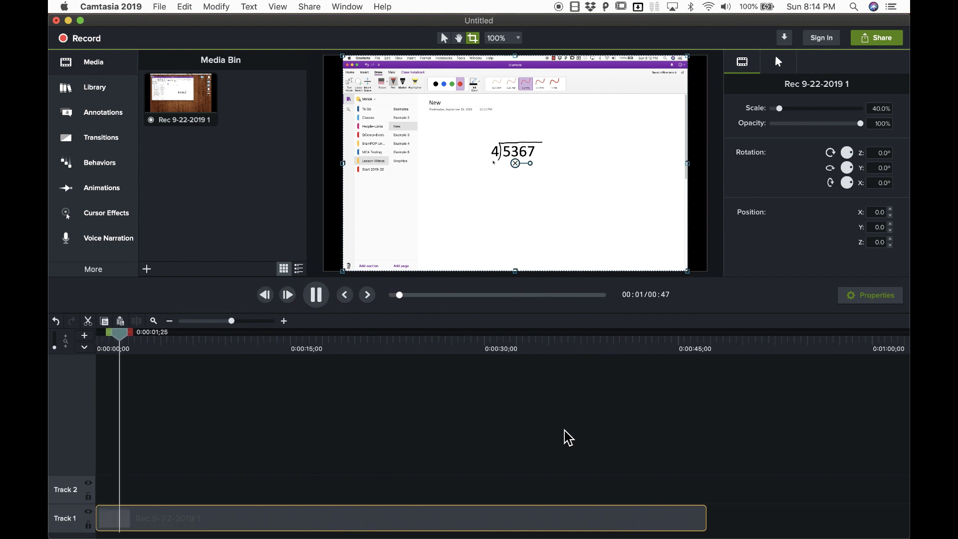
{"action": "left_click", "coordinate": [317, 297]}
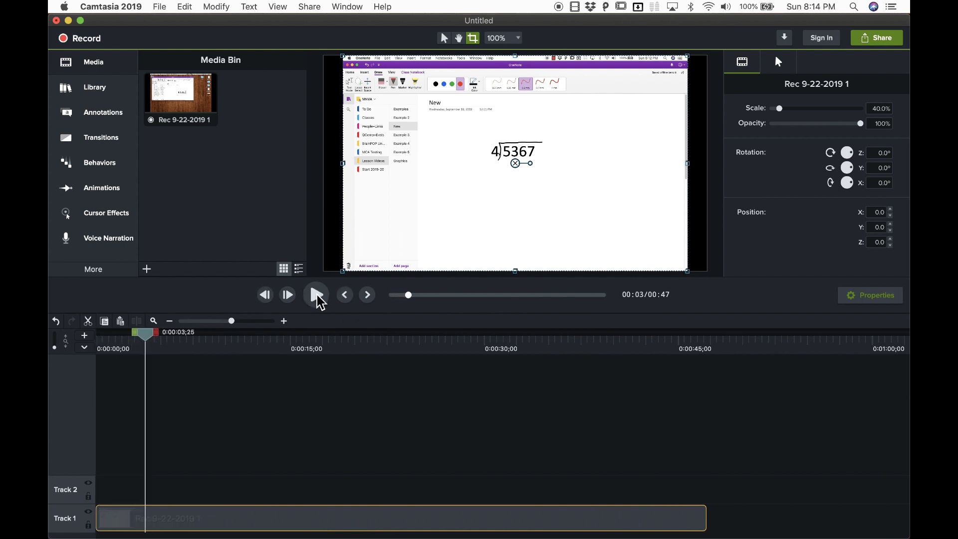
{"action": "left_click_drag", "start_coordinate": [146, 333], "coordinate": [135, 340]}
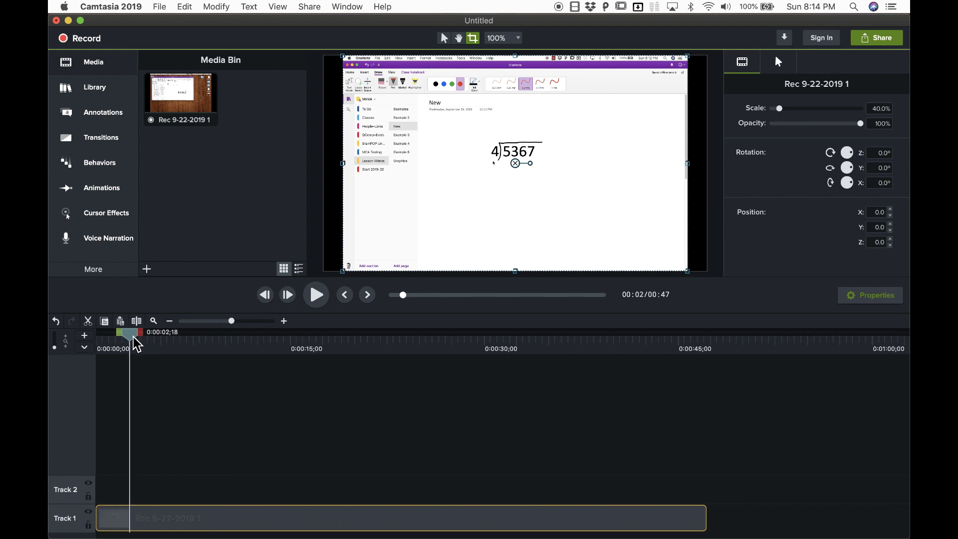
Shave a little off the clip's start, shift it back to 0:00, and replay to check.
{"action": "left_click_drag", "start_coordinate": [102, 522], "coordinate": [131, 523]}
{"action": "left_click", "coordinate": [125, 338]}
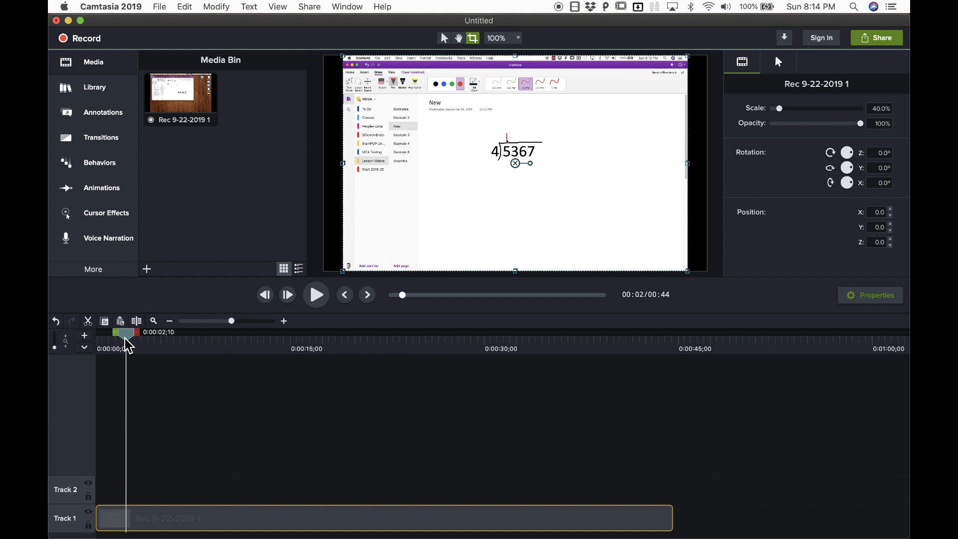
{"action": "mouse_move", "coordinate": [128, 344]}
{"action": "left_mouse_down"}
{"action": "mouse_move", "coordinate": [96, 342]}
{"action": "mouse_move", "coordinate": [140, 340]}
{"action": "left_mouse_up"}
{"action": "left_click", "coordinate": [316, 294]}
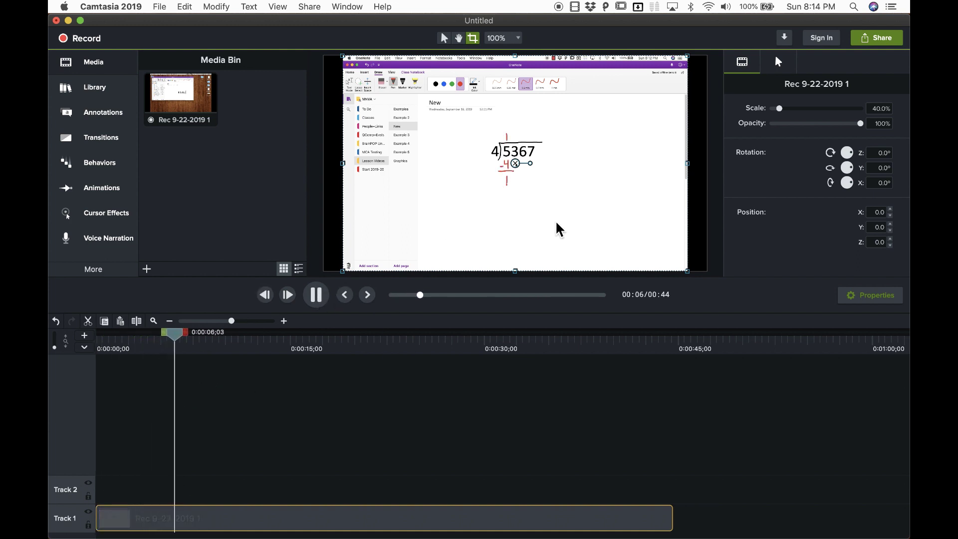
{"action": "left_click", "coordinate": [458, 417]}
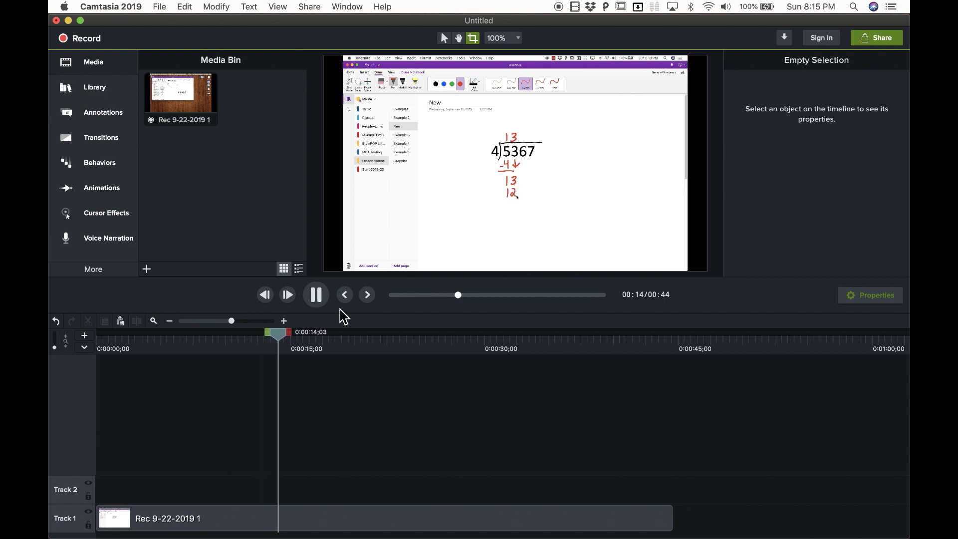
{"action": "left_click", "coordinate": [317, 296]}
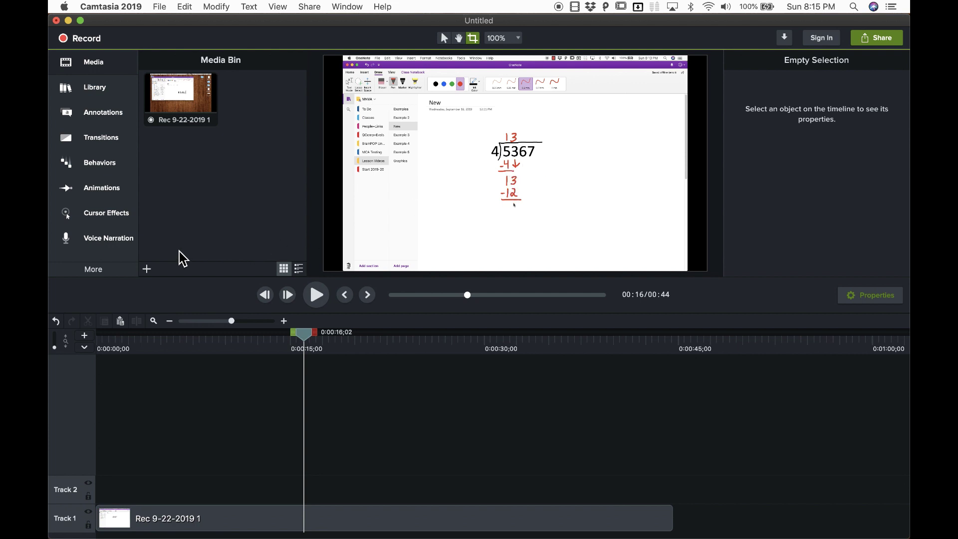
{"action": "left_click", "coordinate": [103, 273]}
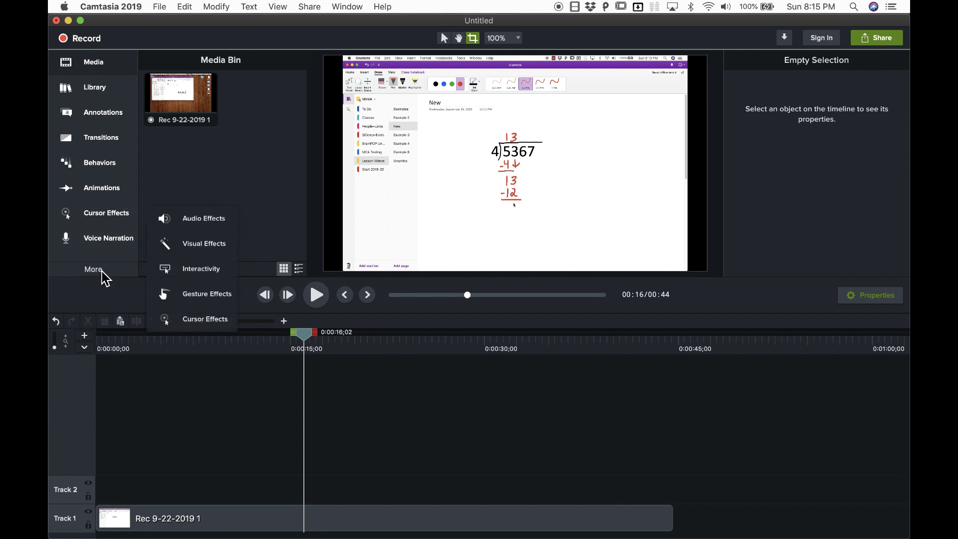
Apply the Clip Speed visual effect to the Track 1 clip and speed it up to about 3x.
{"action": "left_click", "coordinate": [220, 245]}
{"action": "left_click_drag", "start_coordinate": [268, 261], "coordinate": [384, 530]}
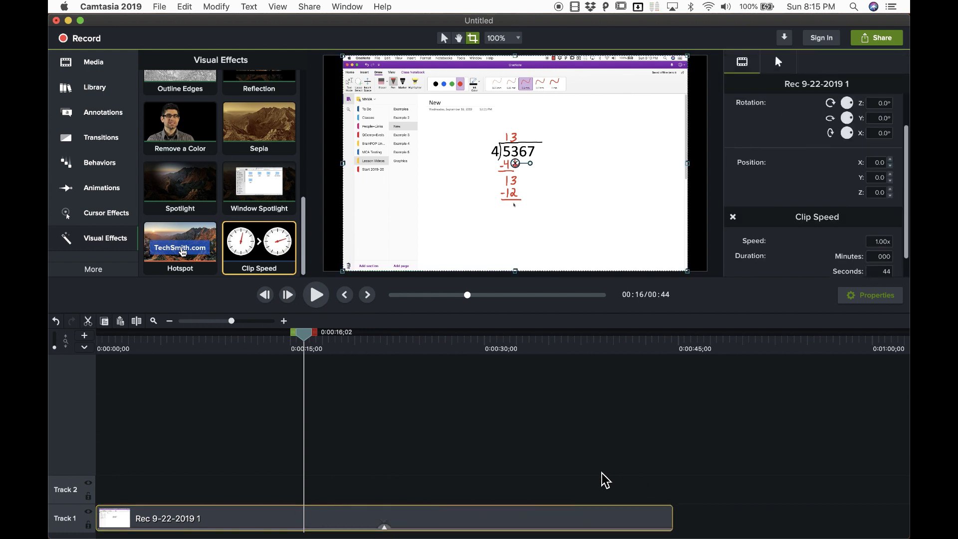
{"action": "left_click", "coordinate": [384, 526]}
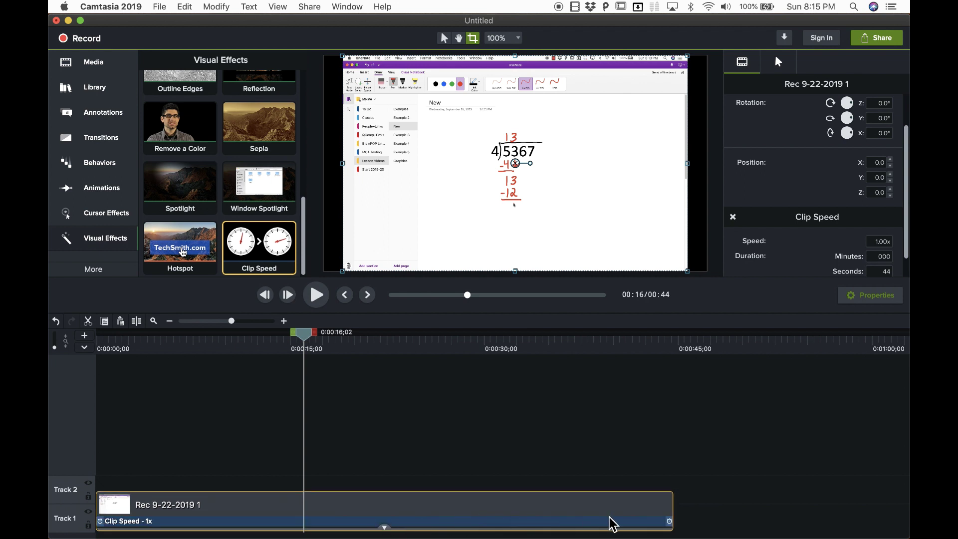
{"action": "left_click_drag", "start_coordinate": [674, 524], "coordinate": [292, 527]}
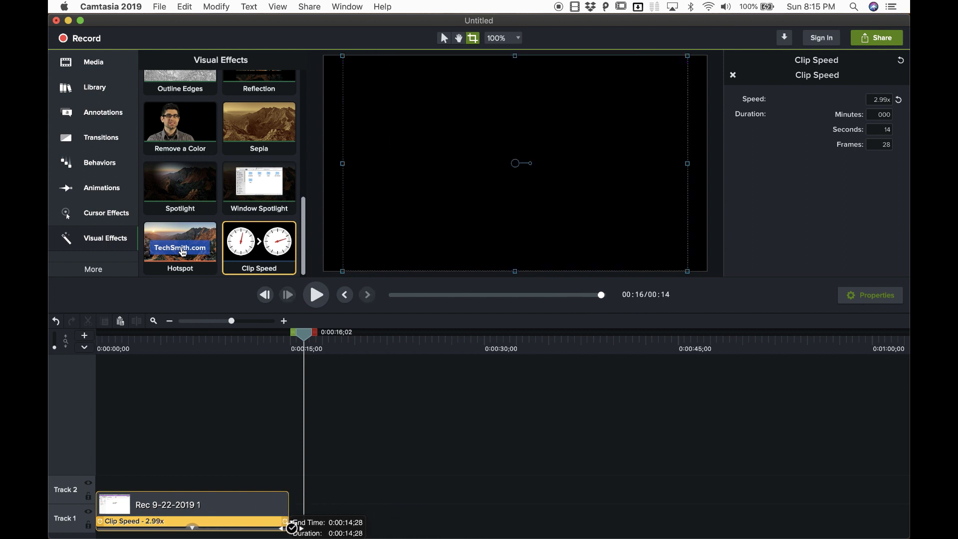
Play the sped-up clip, then slow it to 2.20x so it runs about 20 seconds.
{"action": "left_click_drag", "start_coordinate": [309, 350], "coordinate": [97, 331]}
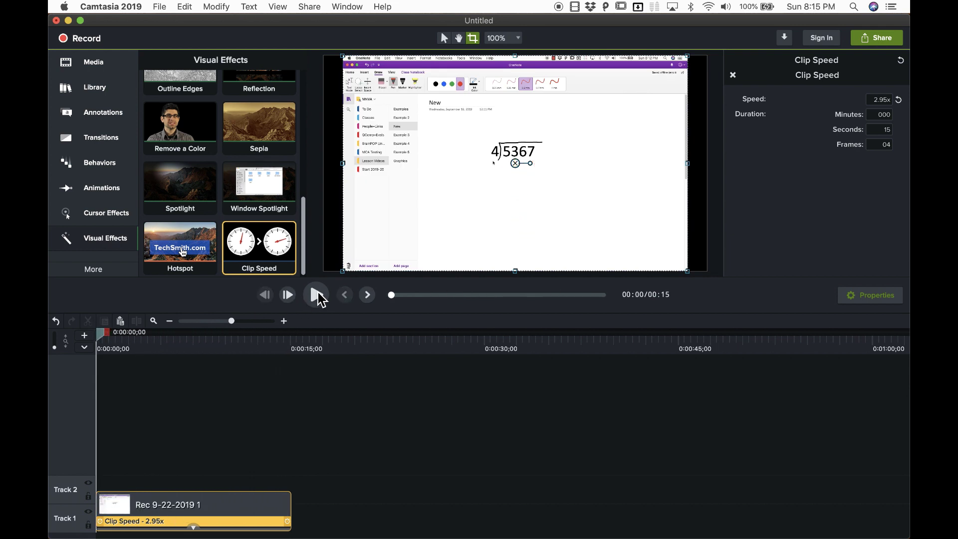
{"action": "left_click", "coordinate": [318, 294]}
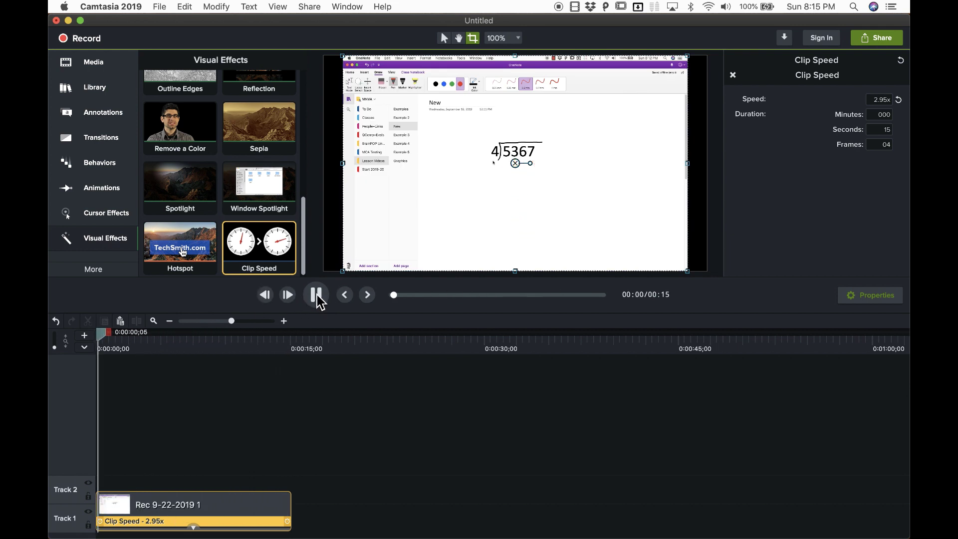
{"action": "left_click", "coordinate": [604, 396]}
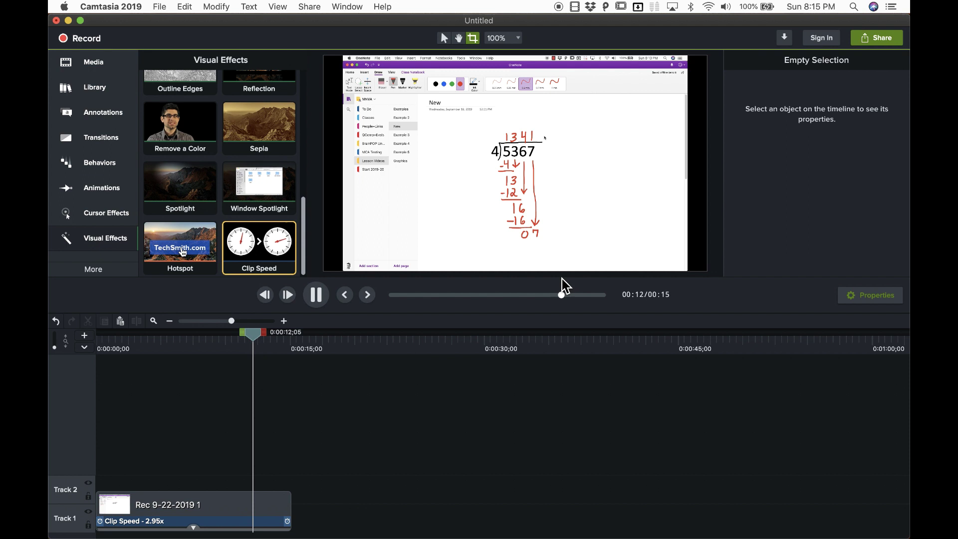
{"action": "left_click", "coordinate": [325, 303]}
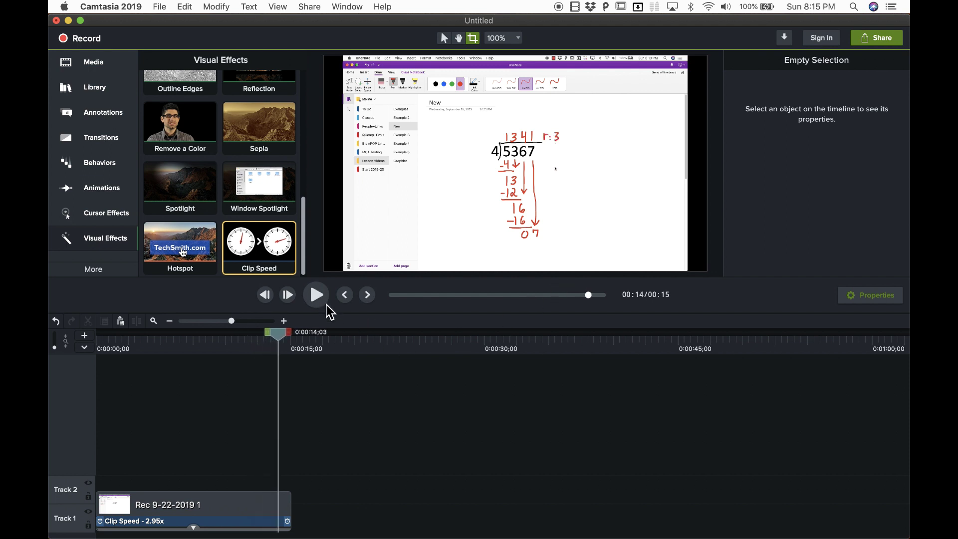
{"action": "left_click_drag", "start_coordinate": [296, 524], "coordinate": [361, 522]}
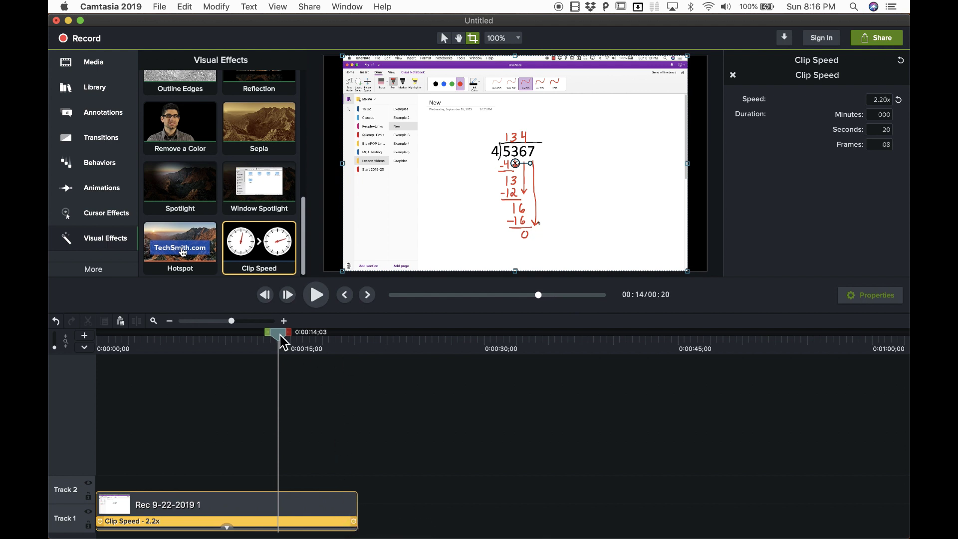
{"action": "left_click_drag", "start_coordinate": [283, 343], "coordinate": [247, 337]}
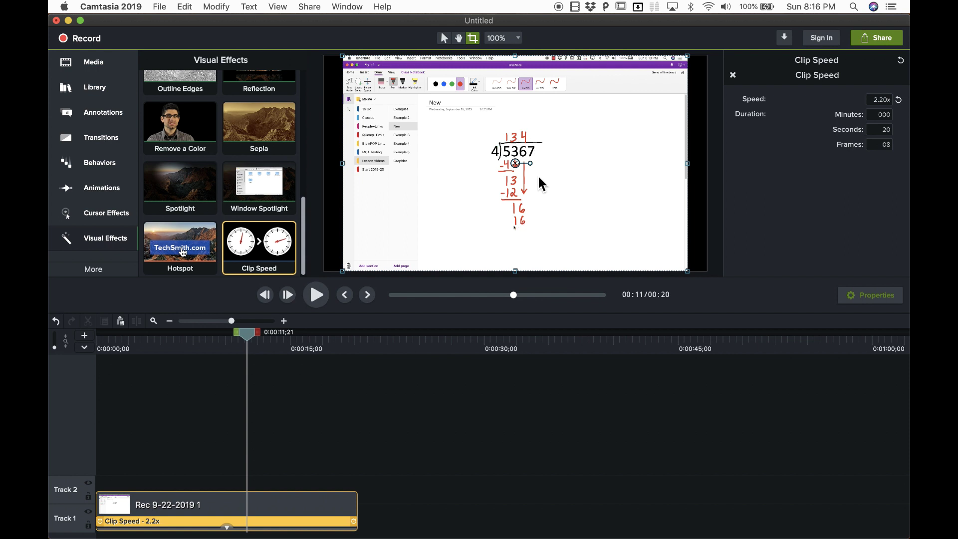
Crop the top down to the quotient, remove the left page lists, and tighten the right and bottom.
{"action": "left_click", "coordinate": [470, 40]}
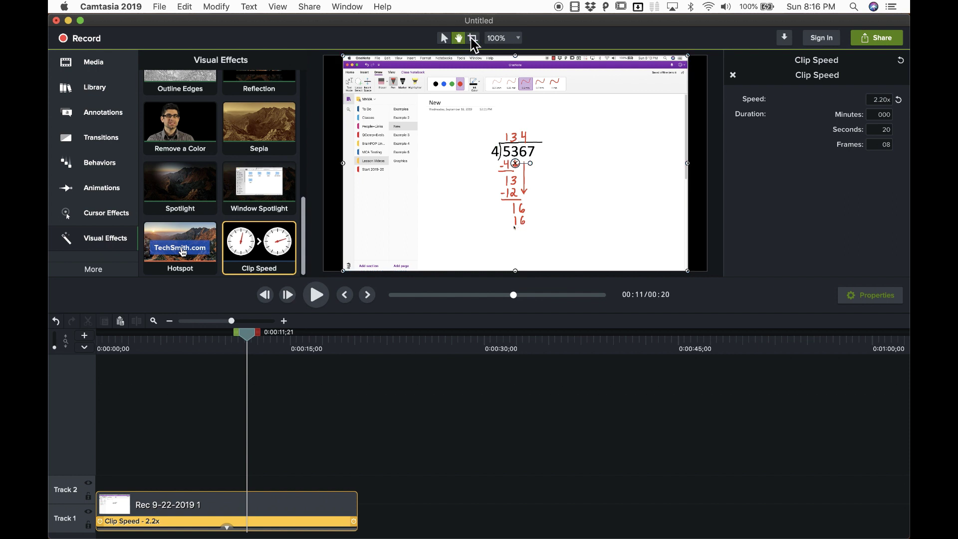
{"action": "left_click", "coordinate": [473, 39]}
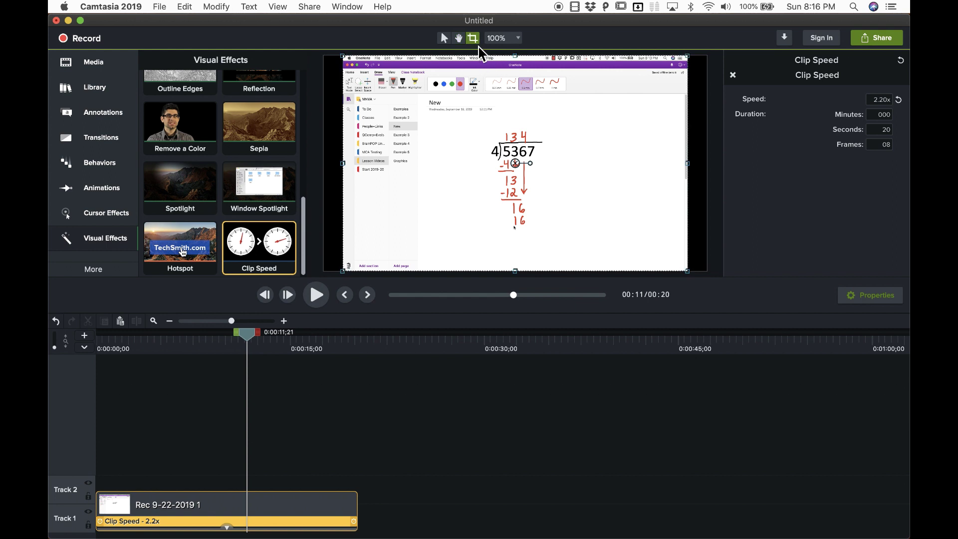
{"action": "left_click_drag", "start_coordinate": [516, 57], "coordinate": [518, 131]}
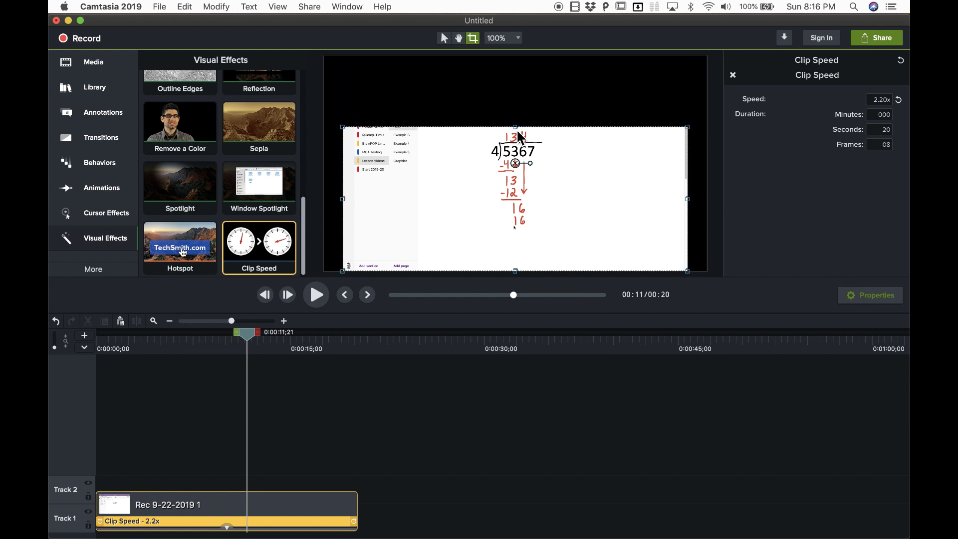
{"action": "left_click_drag", "start_coordinate": [345, 199], "coordinate": [495, 212]}
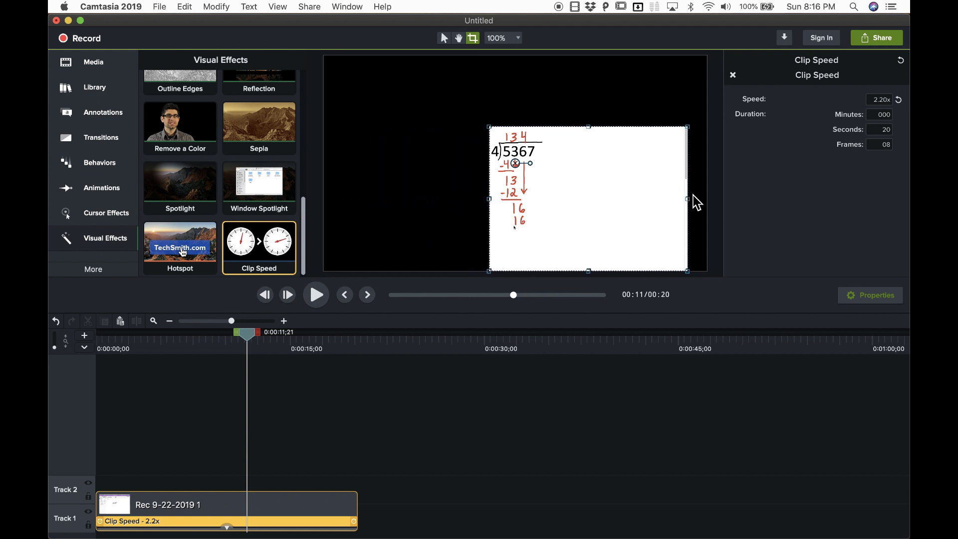
{"action": "left_click_drag", "start_coordinate": [689, 199], "coordinate": [555, 190]}
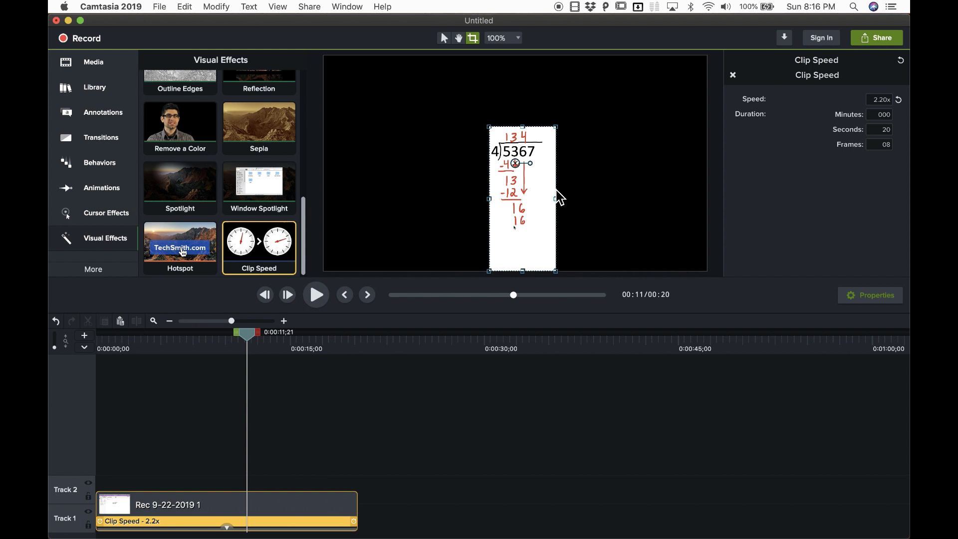
{"action": "left_click_drag", "start_coordinate": [522, 272], "coordinate": [521, 260]}
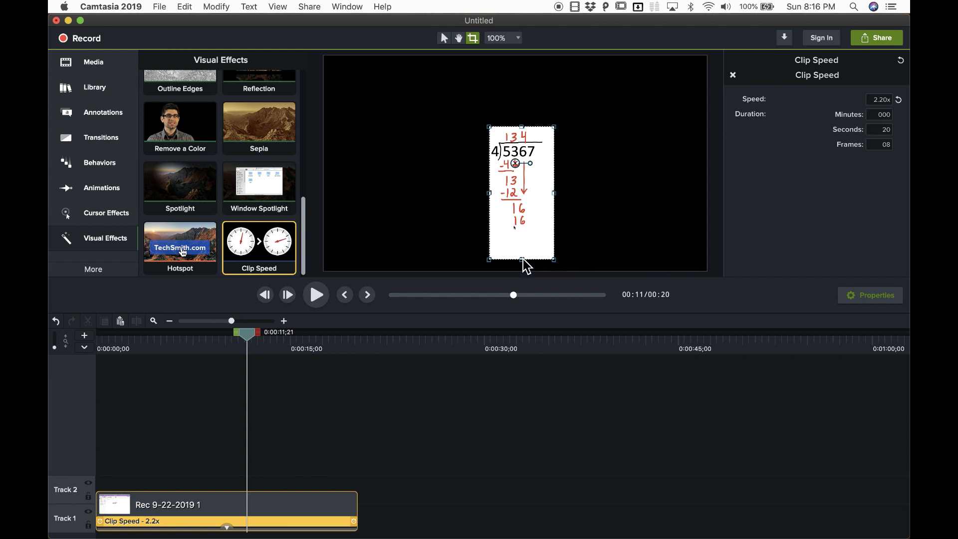
Scrub through the cropped clip to confirm the framing up to the 1341 r:3 answer.
{"action": "left_click", "coordinate": [406, 393]}
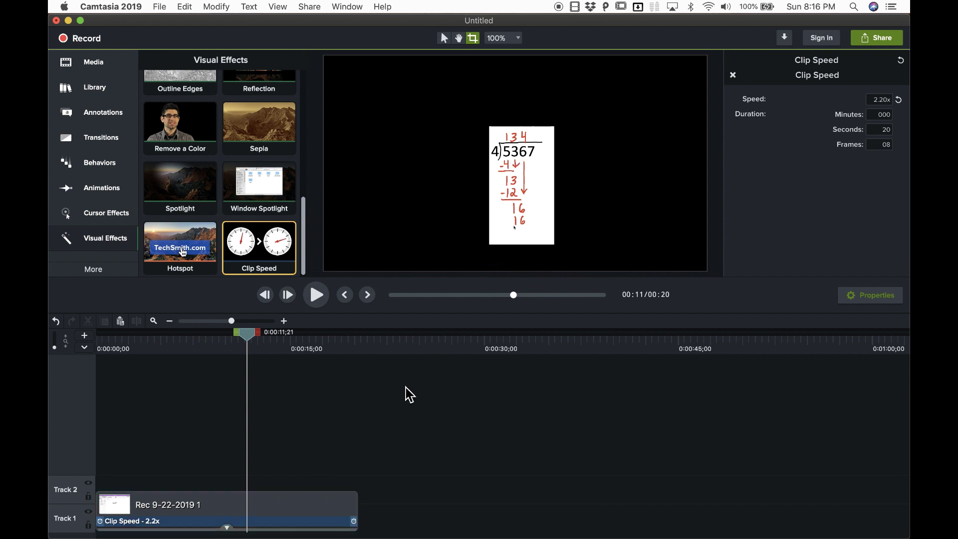
{"action": "left_click_drag", "start_coordinate": [249, 336], "coordinate": [343, 346]}
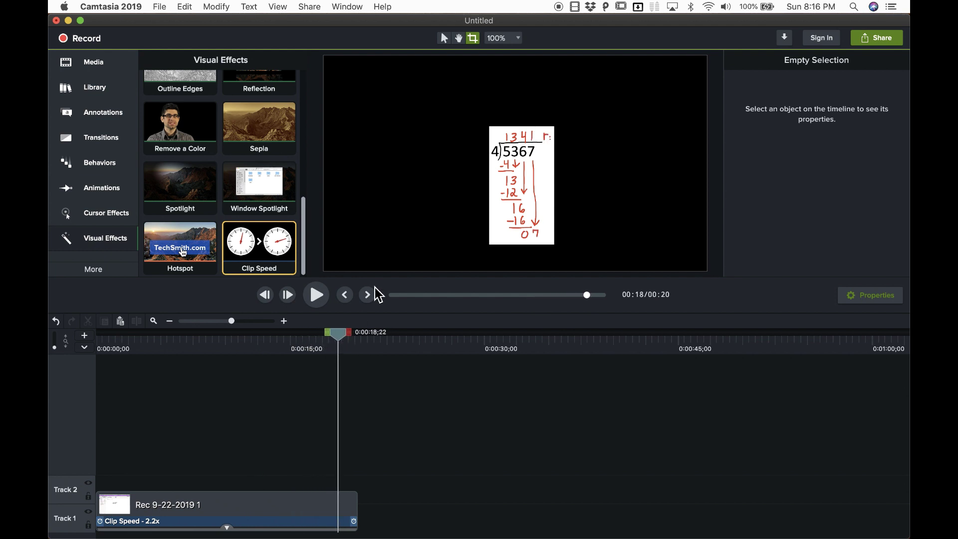
{"action": "left_click", "coordinate": [538, 170]}
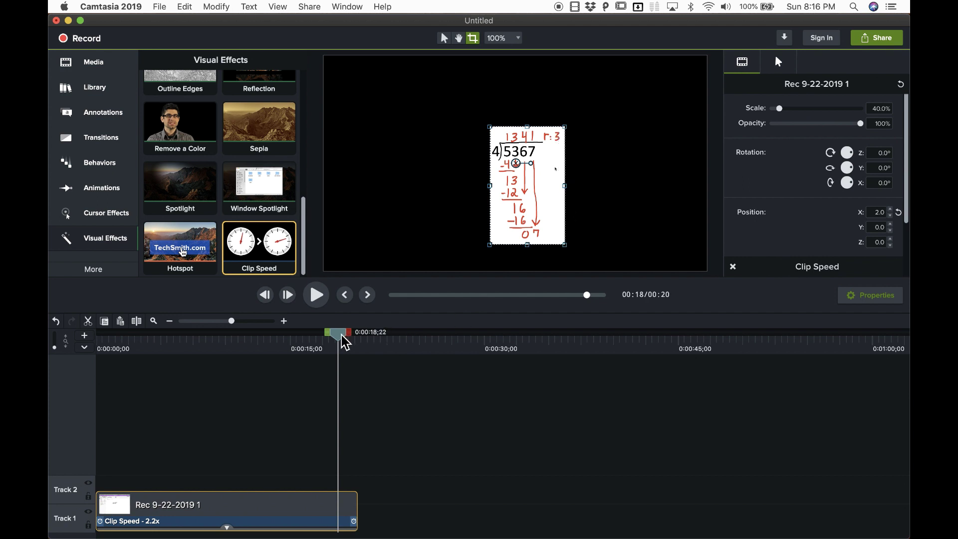
{"action": "left_click_drag", "start_coordinate": [345, 343], "coordinate": [342, 371]}
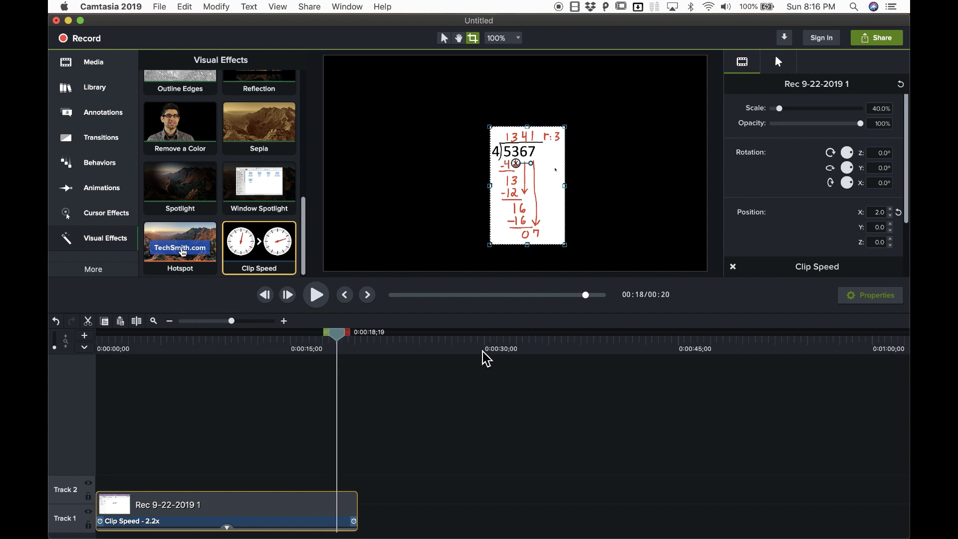
{"action": "left_click", "coordinate": [244, 320]}
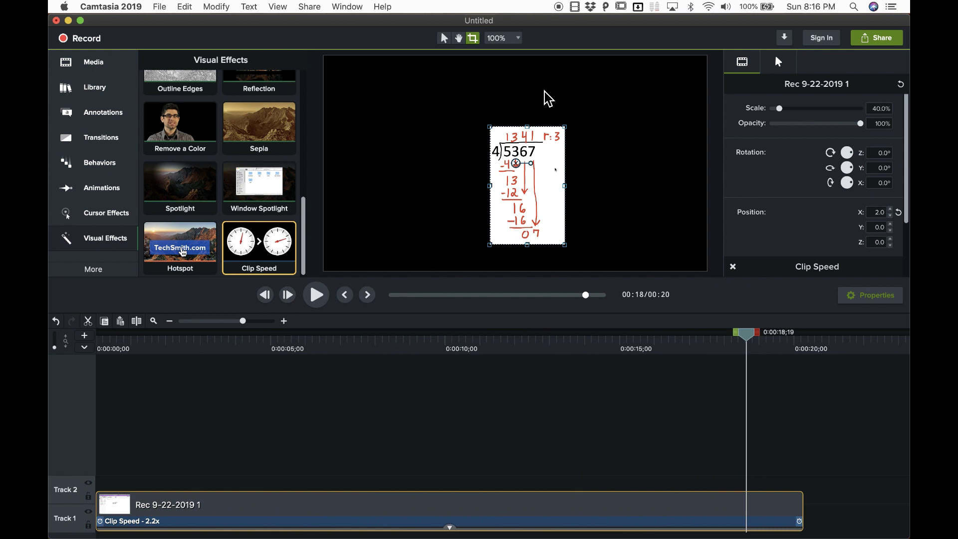
Zoom the canvas to 75%, reposition the clip, and fit the project dimensions to 251x395.
{"action": "key", "text": "super+minus"}
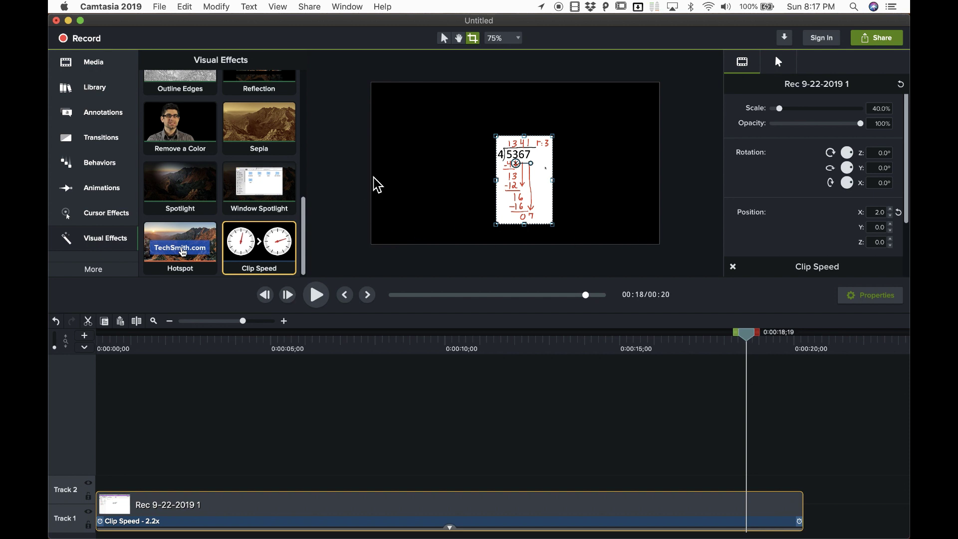
{"action": "left_click_drag", "start_coordinate": [531, 164], "coordinate": [528, 136]}
{"action": "left_click", "coordinate": [517, 40]}
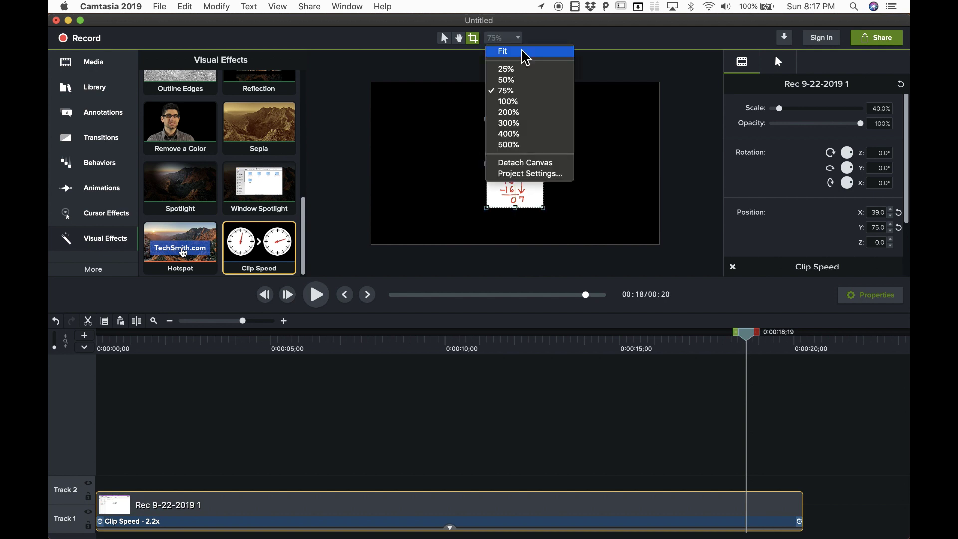
{"action": "left_click", "coordinate": [551, 174]}
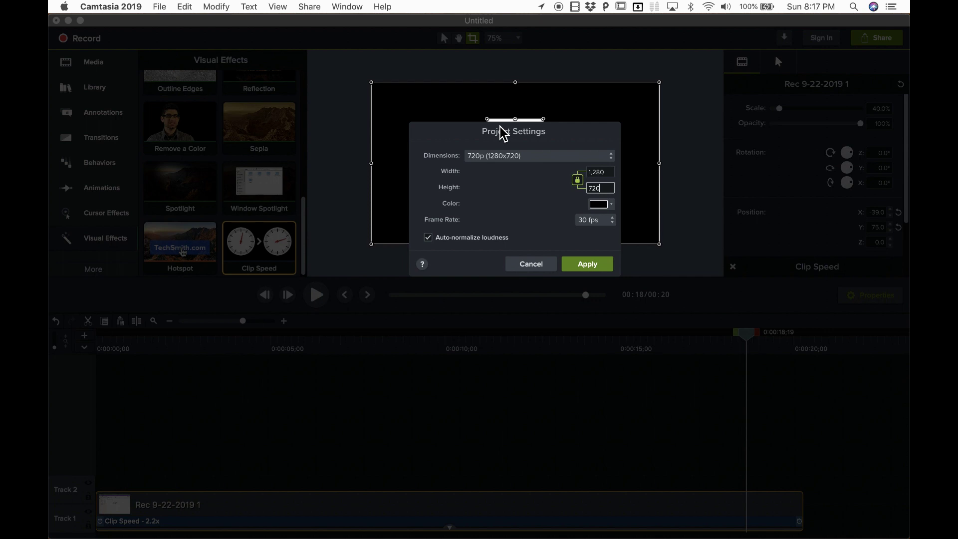
{"action": "left_click", "coordinate": [513, 156]}
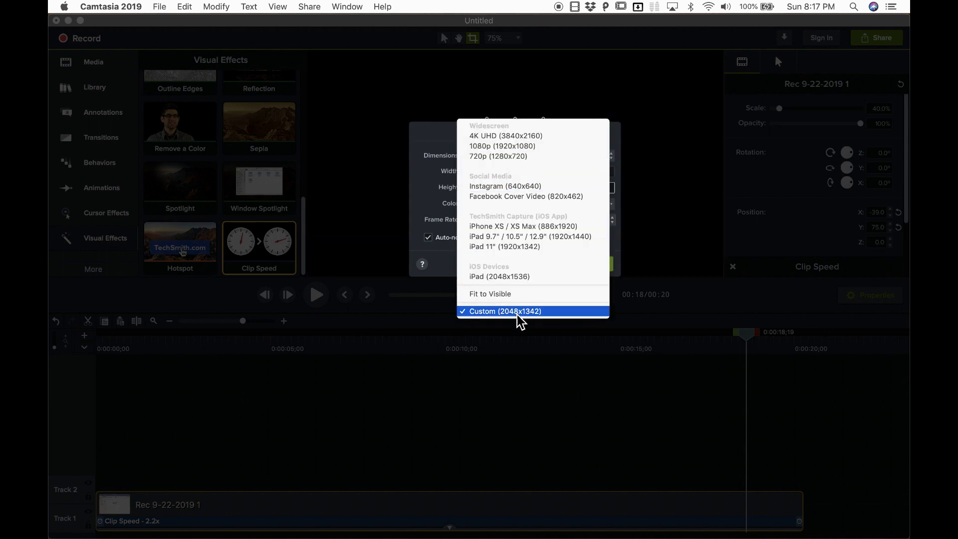
{"action": "left_click", "coordinate": [517, 295]}
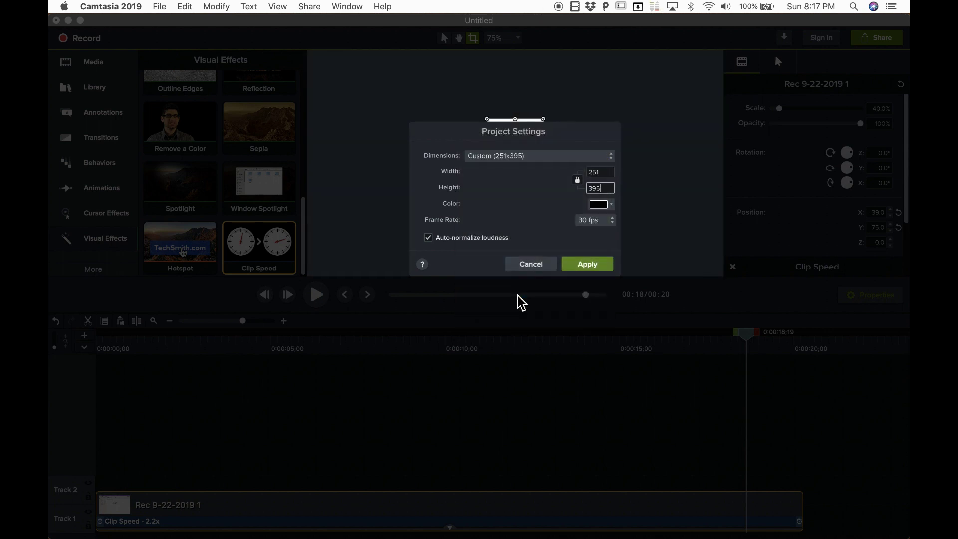
{"action": "left_click", "coordinate": [574, 268]}
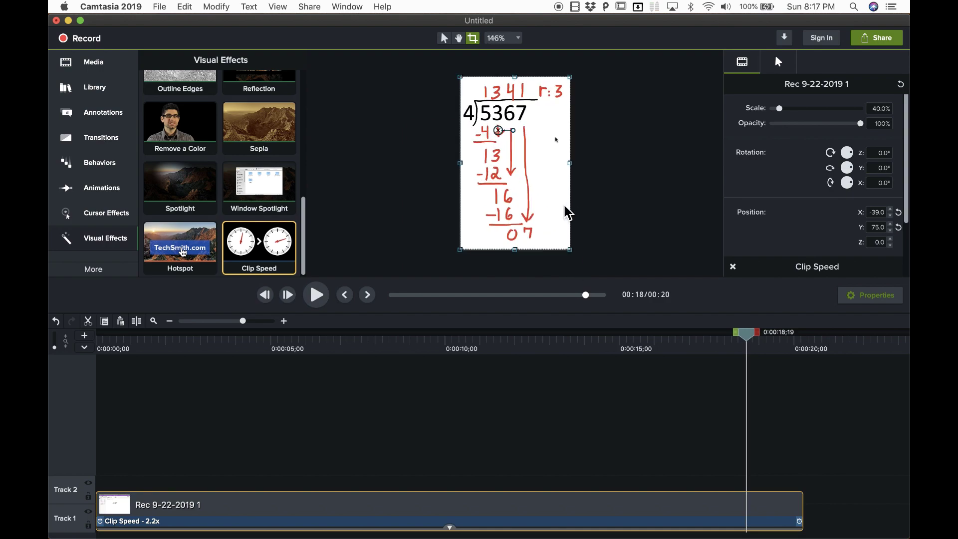
{"action": "left_click_drag", "start_coordinate": [521, 333], "coordinate": [553, 333]}
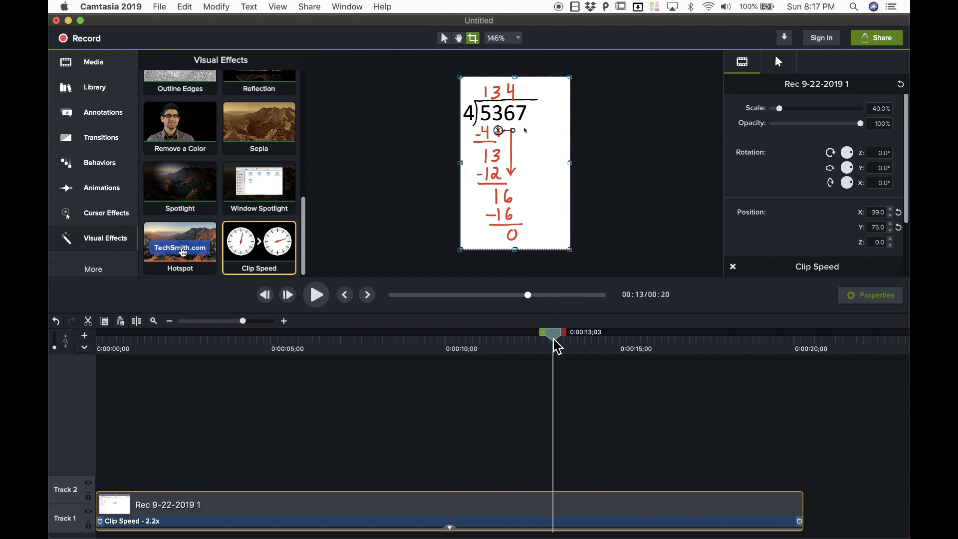
Start a local file export with Animated GIF as the format.
{"action": "left_click_drag", "start_coordinate": [554, 340], "coordinate": [571, 359]}
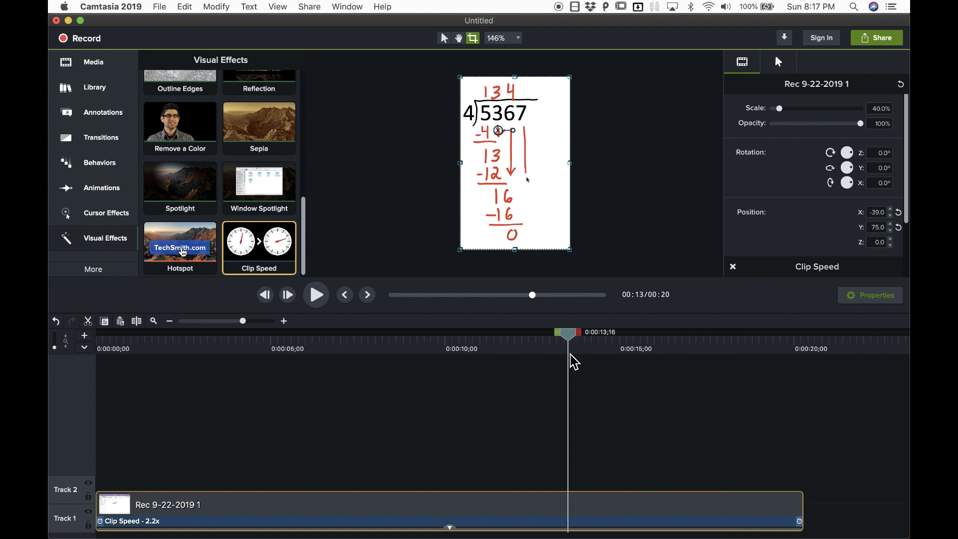
{"action": "left_click", "coordinate": [316, 8]}
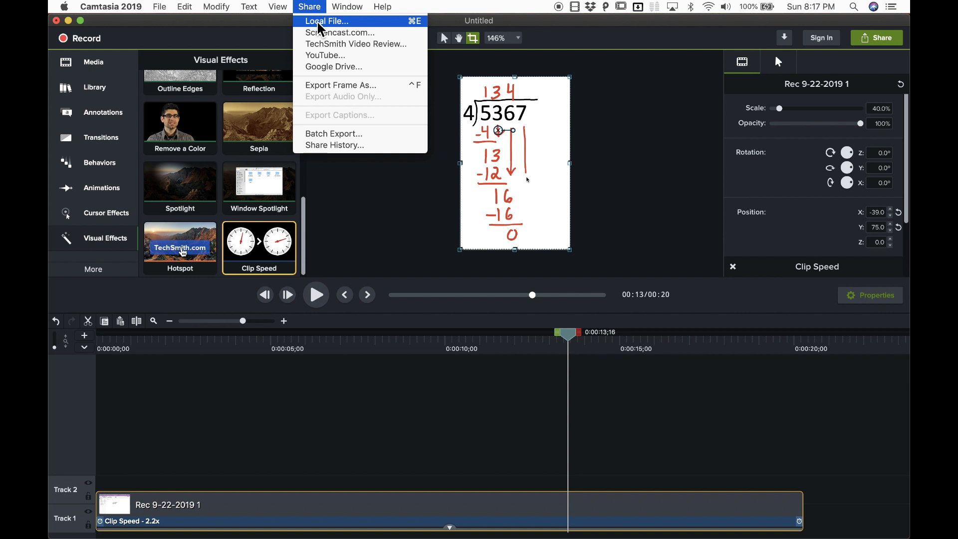
{"action": "left_click", "coordinate": [318, 24]}
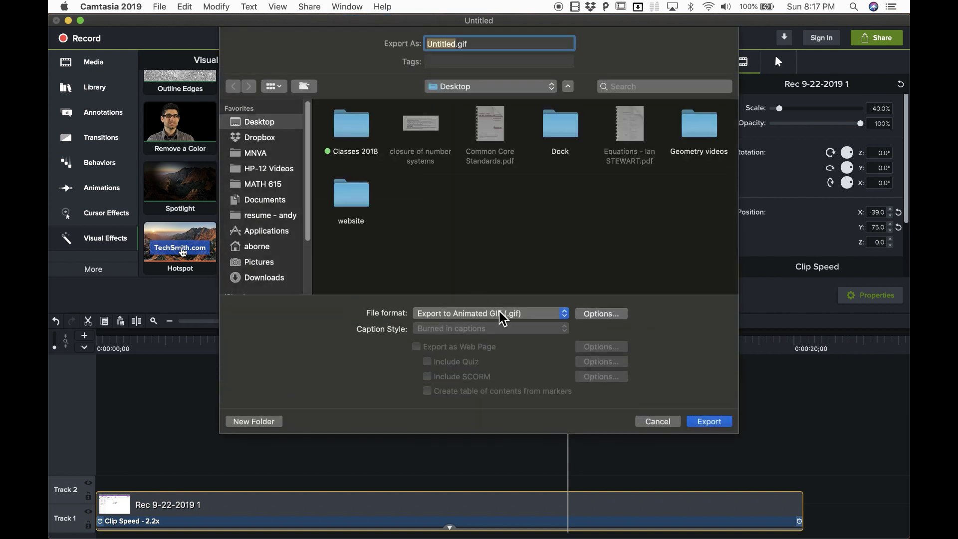
{"action": "left_click", "coordinate": [501, 314]}
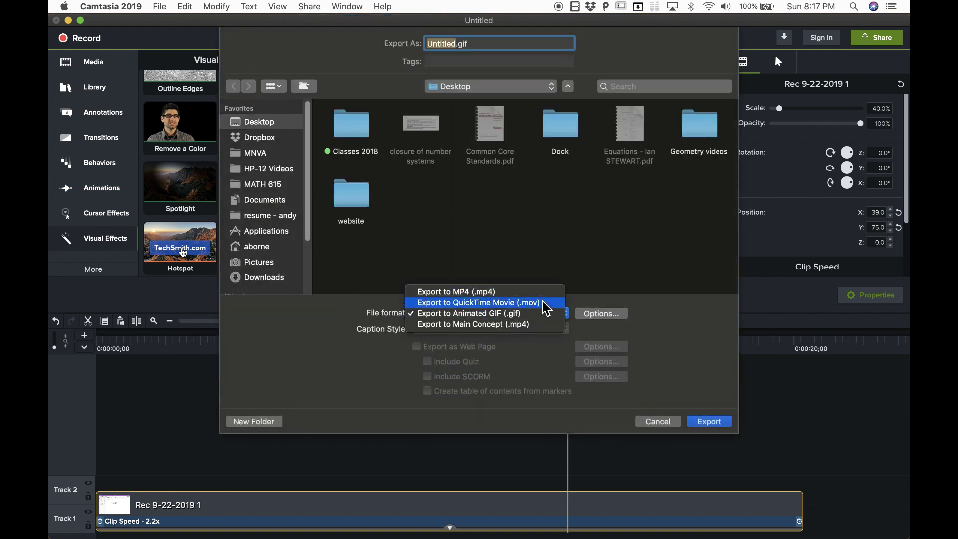
{"action": "left_click", "coordinate": [544, 313]}
Set the GIF export frame rate to 10 in Options and confirm.
{"action": "left_click", "coordinate": [606, 315]}
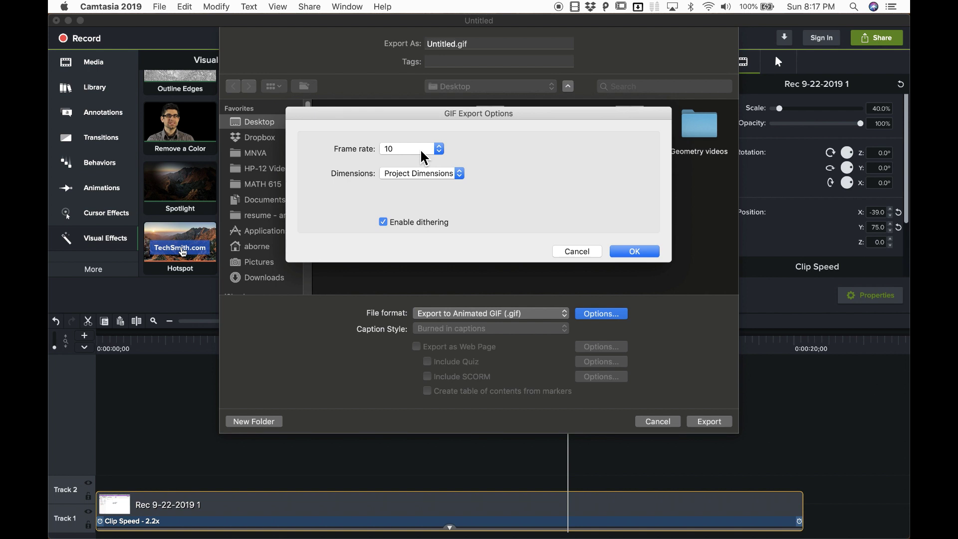
{"action": "left_click", "coordinate": [423, 158]}
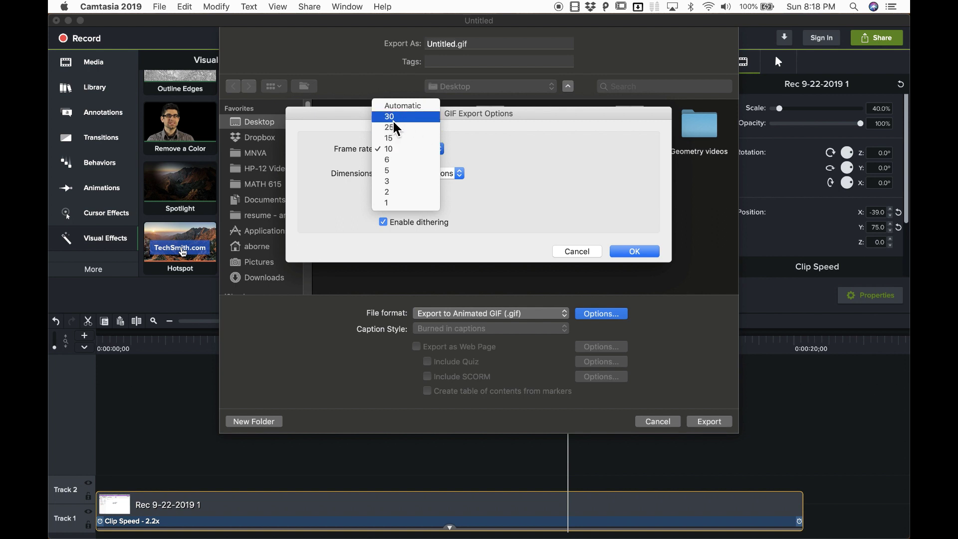
{"action": "left_click", "coordinate": [414, 147]}
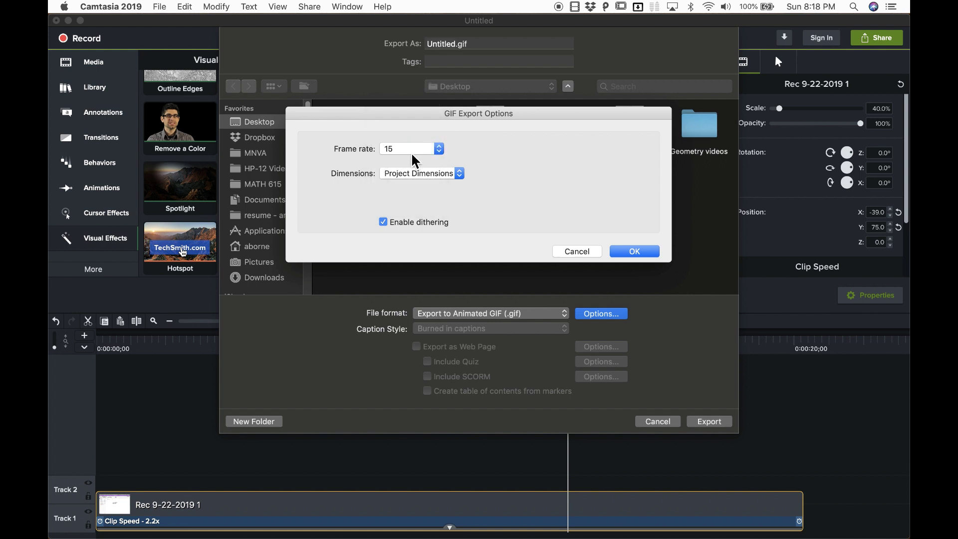
{"action": "left_click", "coordinate": [413, 154]}
{"action": "left_click", "coordinate": [416, 160]}
{"action": "left_click", "coordinate": [650, 254]}
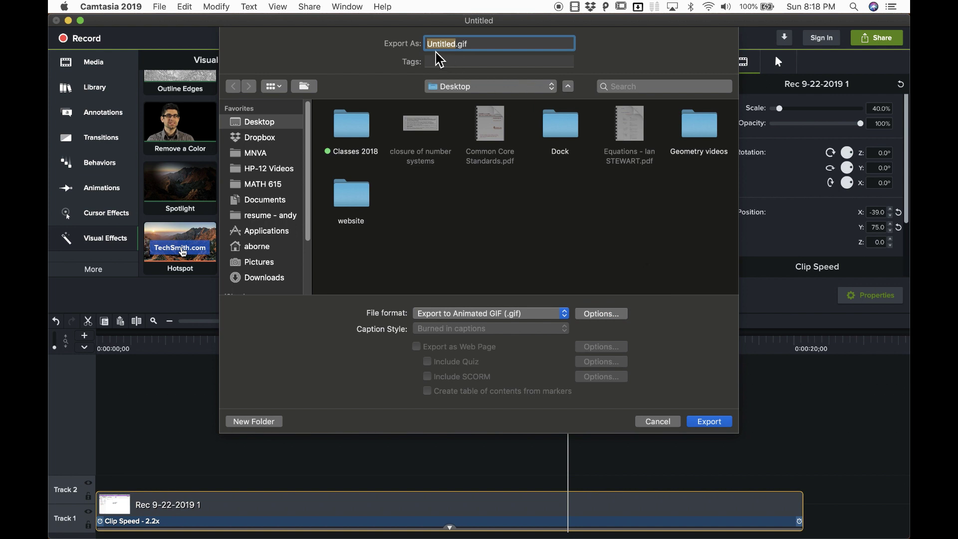
Correct the export name to Div-1.gif, export it, then minimize Camtasia.
{"action": "type", "text": "divi"}
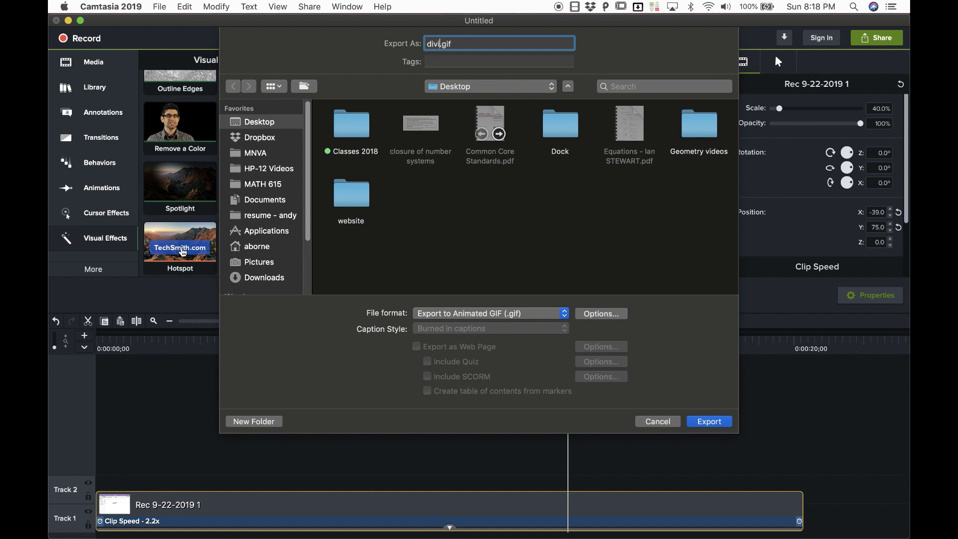
{"action": "key", "text": "BackSpace"}
{"action": "key", "text": "BackSpace"}
{"action": "key", "text": "BackSpace"}
{"action": "key", "text": "BackSpace"}
{"action": "left_click", "coordinate": [715, 424]}
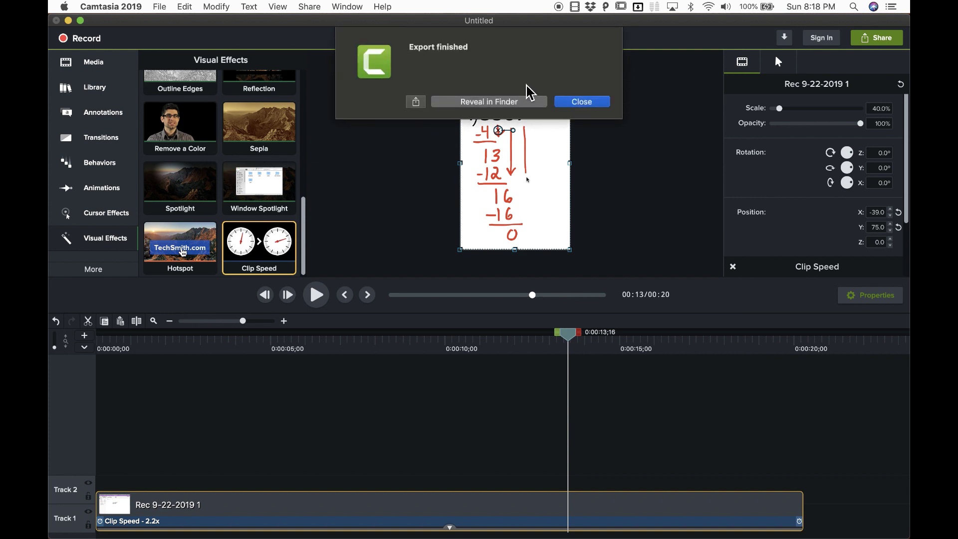
{"action": "left_click", "coordinate": [582, 101]}
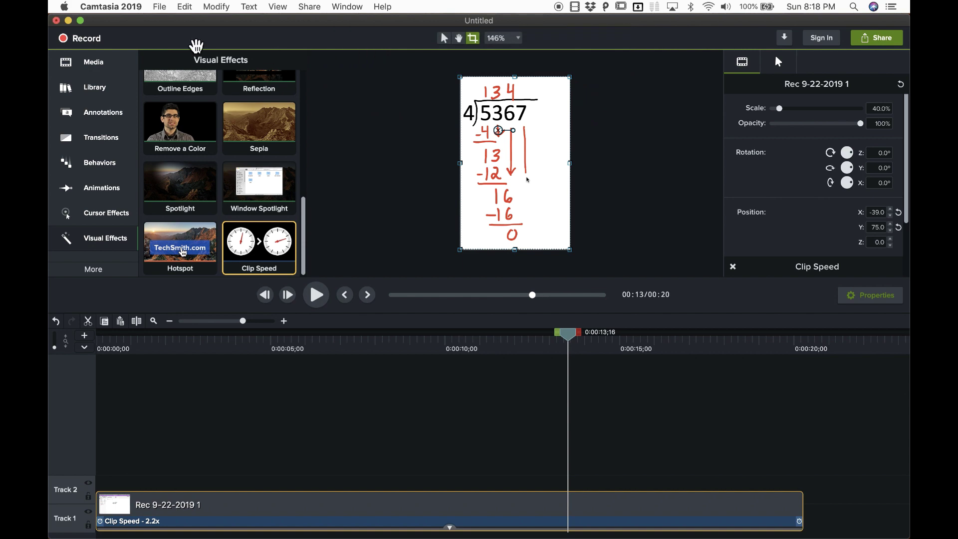
{"action": "left_click", "coordinate": [71, 23]}
Move Div-1.gif near the top of the desktop and check its file size in Get Info.
{"action": "left_click", "coordinate": [72, 24]}
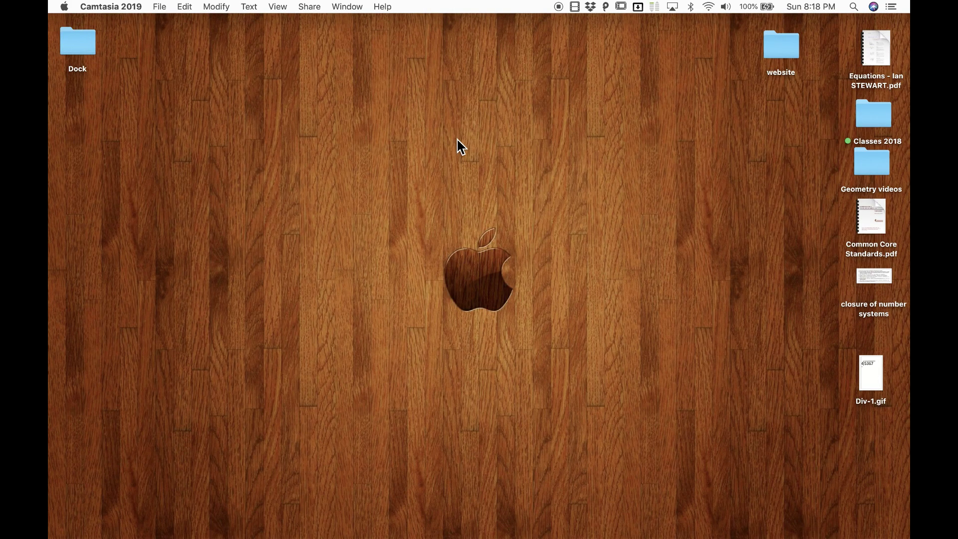
{"action": "left_click_drag", "start_coordinate": [869, 358], "coordinate": [276, 94]}
{"action": "left_click", "coordinate": [340, 103]}
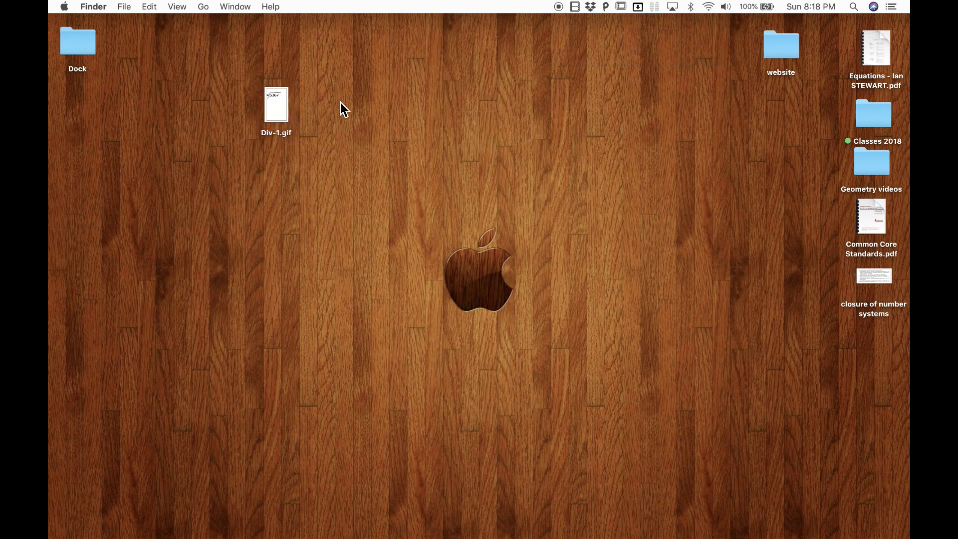
{"action": "left_click", "coordinate": [283, 104]}
{"action": "key", "text": "super+i"}
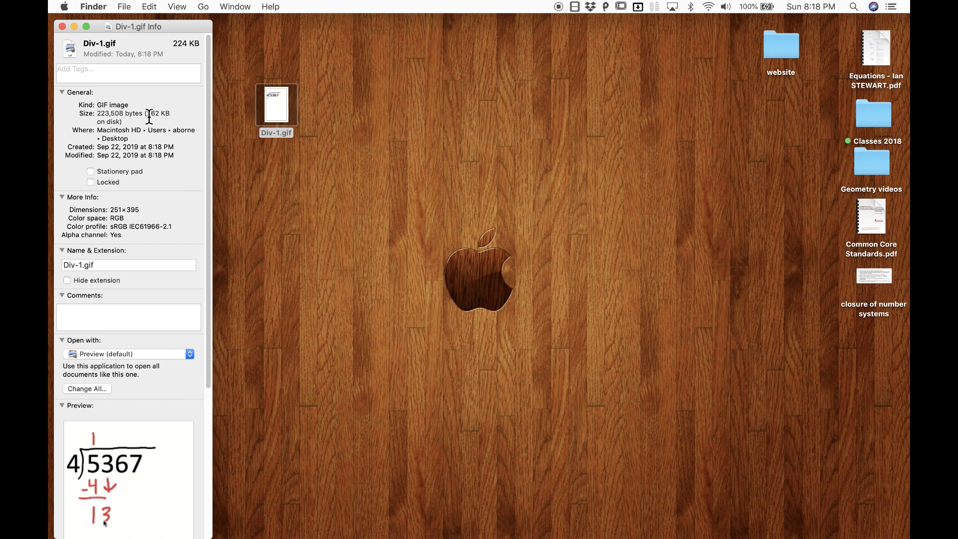
{"action": "left_click_drag", "start_coordinate": [145, 113], "coordinate": [173, 117]}
{"action": "left_click", "coordinate": [62, 27]}
Preview the Div-1.gif animation in Quick Look, then close it.
{"action": "left_click", "coordinate": [284, 122]}
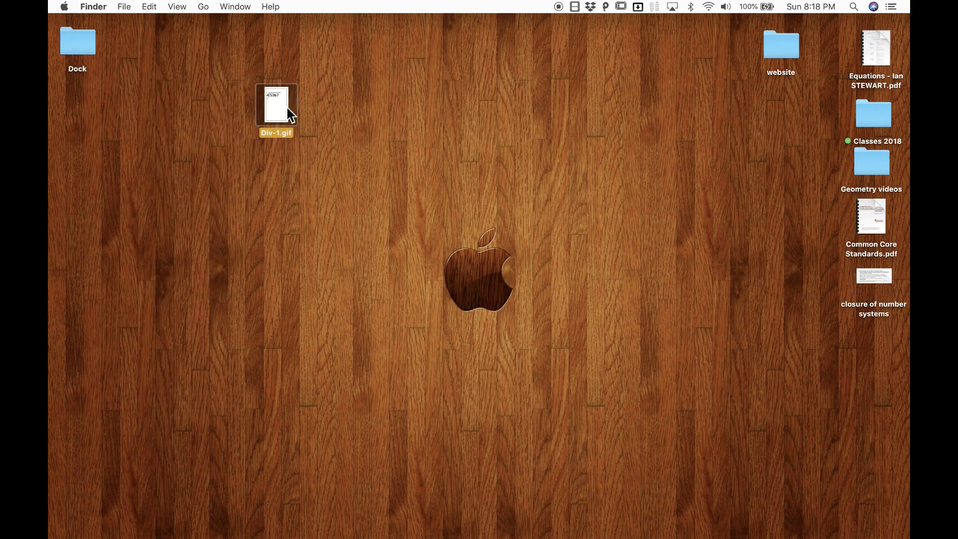
{"action": "key", "text": "space"}
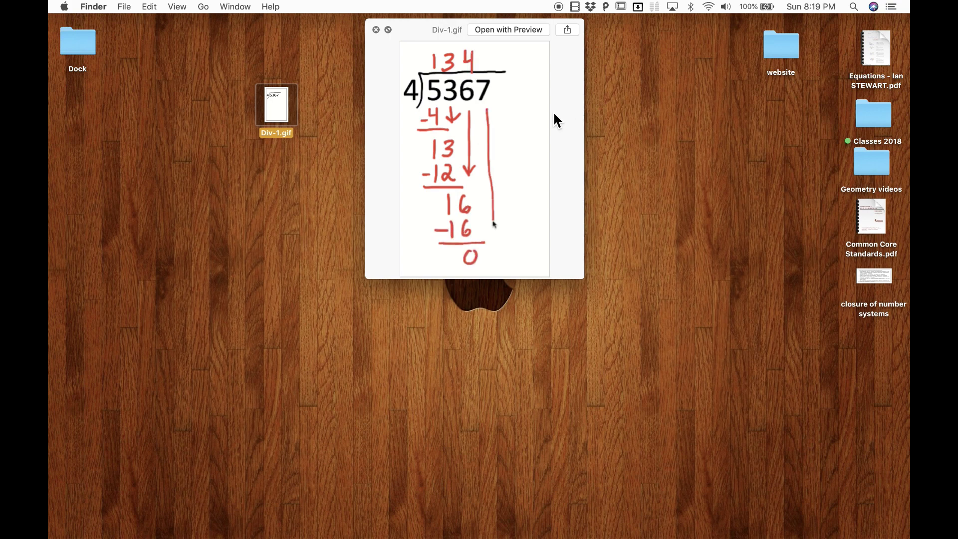
{"action": "left_click", "coordinate": [376, 30]}
{"action": "left_click", "coordinate": [345, 72]}
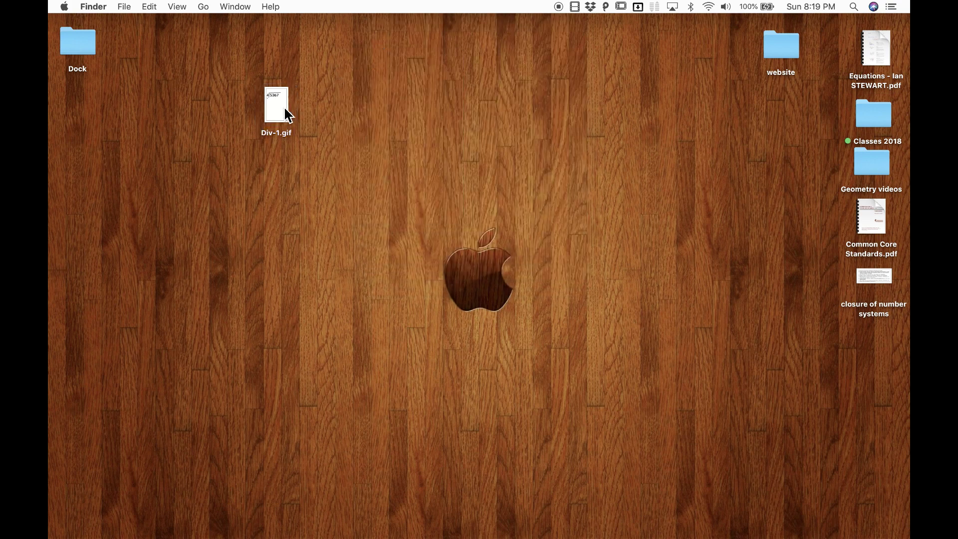
Restore the minimized Camtasia project window.
{"action": "key", "text": "super+Tab"}
{"action": "key", "text": "super+Tab"}
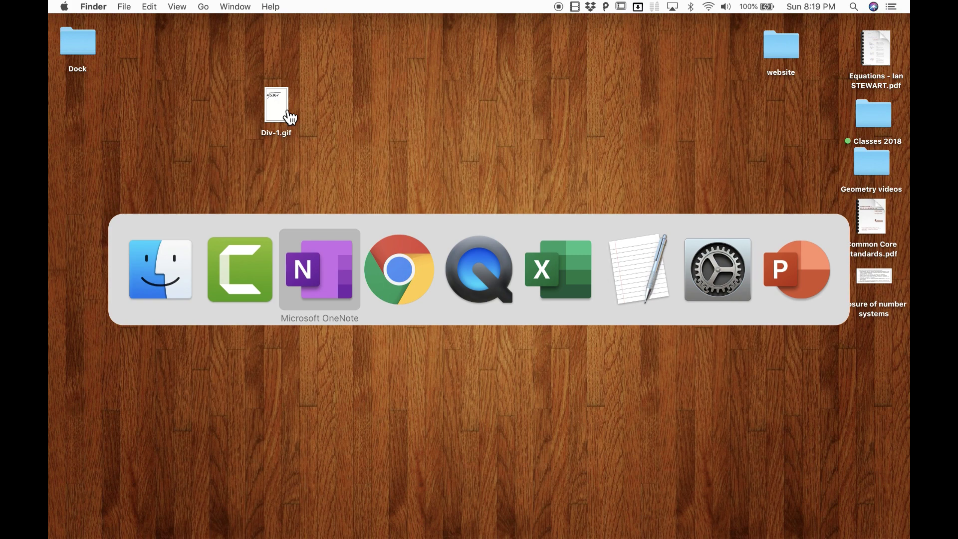
{"action": "key", "text": "super+Tab"}
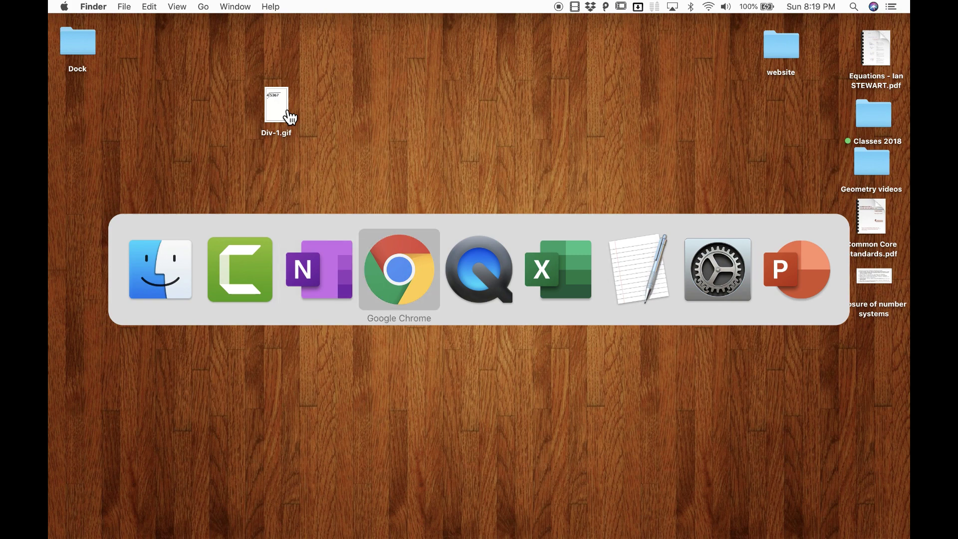
{"action": "key", "text": "super+Tab"}
{"action": "key", "text": "super+Tab"}
{"action": "key", "text": "super+Tab"}
{"action": "key", "text": "super+Tab"}
{"action": "key", "text": "super+Tab"}
{"action": "key", "text": "super+Tab"}
{"action": "key", "text": "super+Tab"}
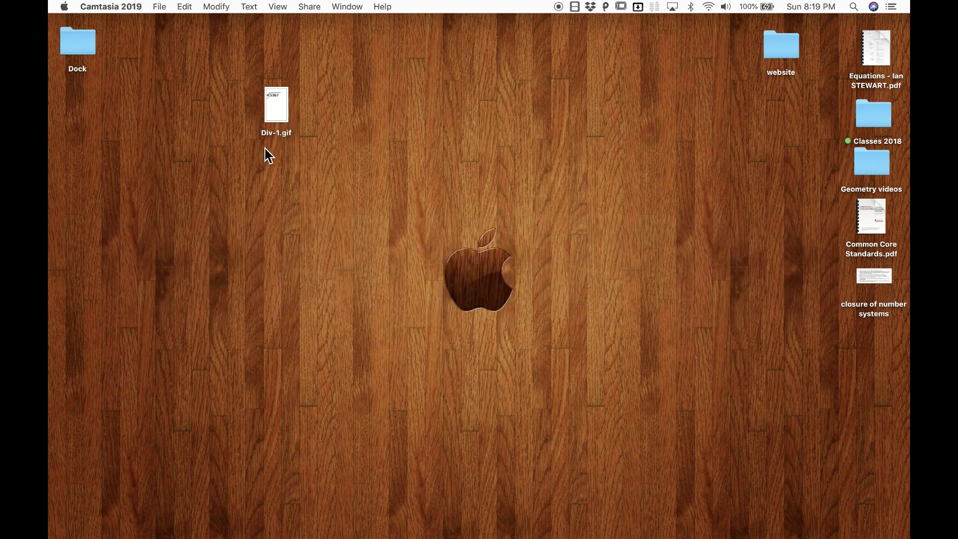
{"action": "mouse_move", "coordinate": [705, 531]}
{"action": "left_click", "coordinate": [807, 521]}
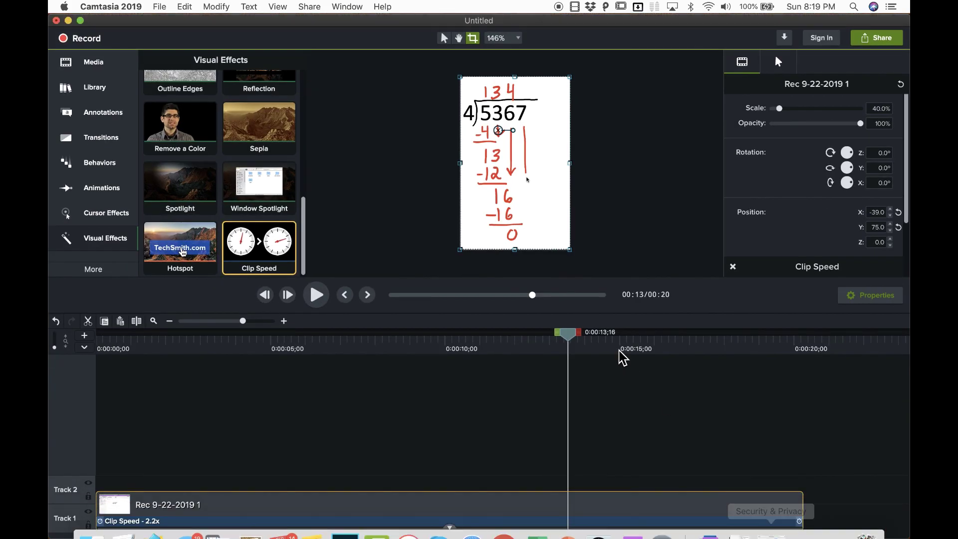
Start a new local file export with the GIF frame rate set to 25.
{"action": "left_click", "coordinate": [309, 7]}
{"action": "left_click", "coordinate": [319, 21]}
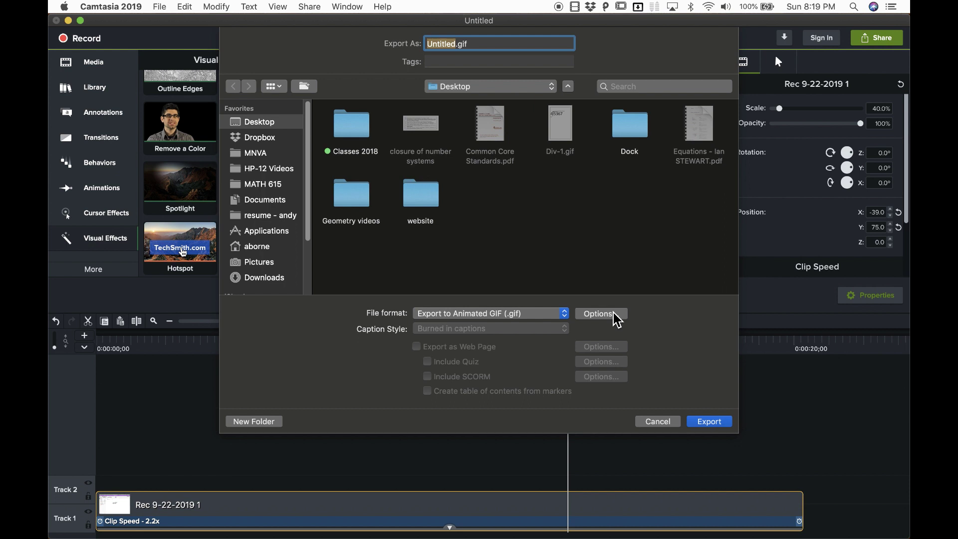
{"action": "left_click", "coordinate": [616, 315]}
{"action": "left_click", "coordinate": [409, 149]}
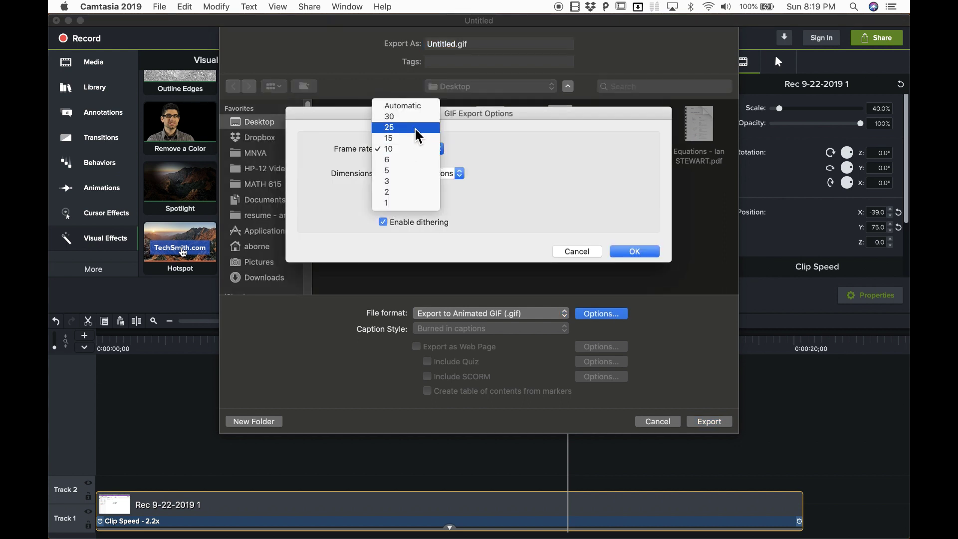
{"action": "left_click", "coordinate": [419, 128]}
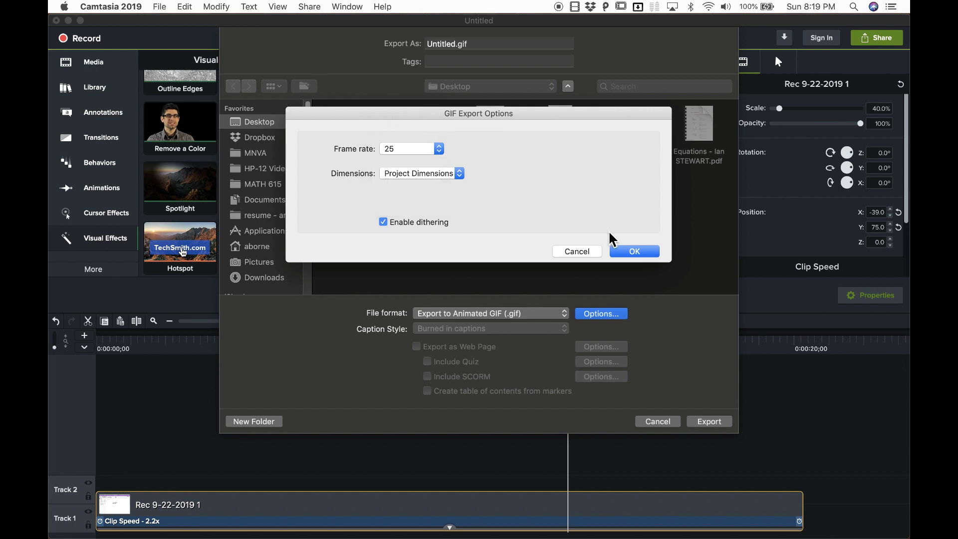
{"action": "left_click", "coordinate": [641, 254]}
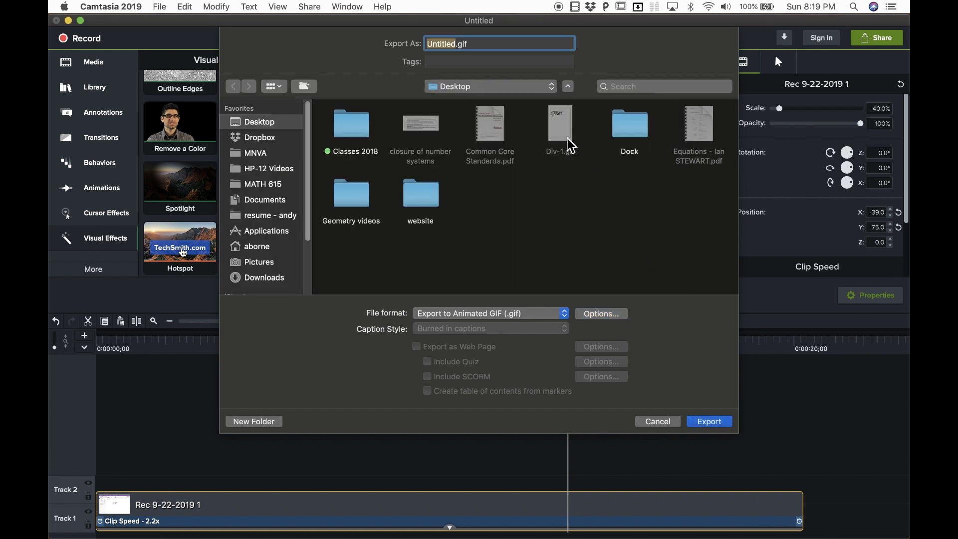
Export the second animated GIF to the desktop as Div-2.gif.
{"action": "left_click", "coordinate": [560, 127]}
{"action": "left_click", "coordinate": [446, 44]}
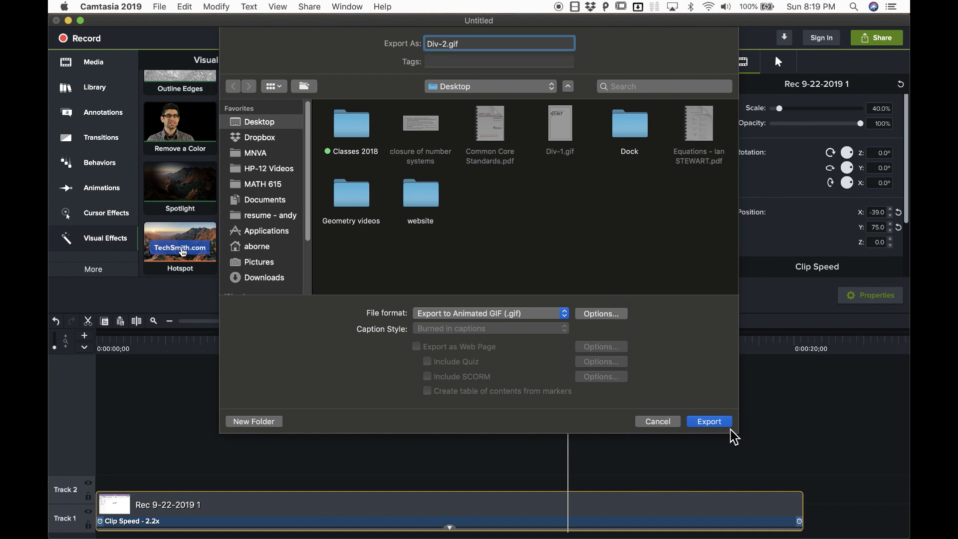
{"action": "left_click", "coordinate": [720, 422]}
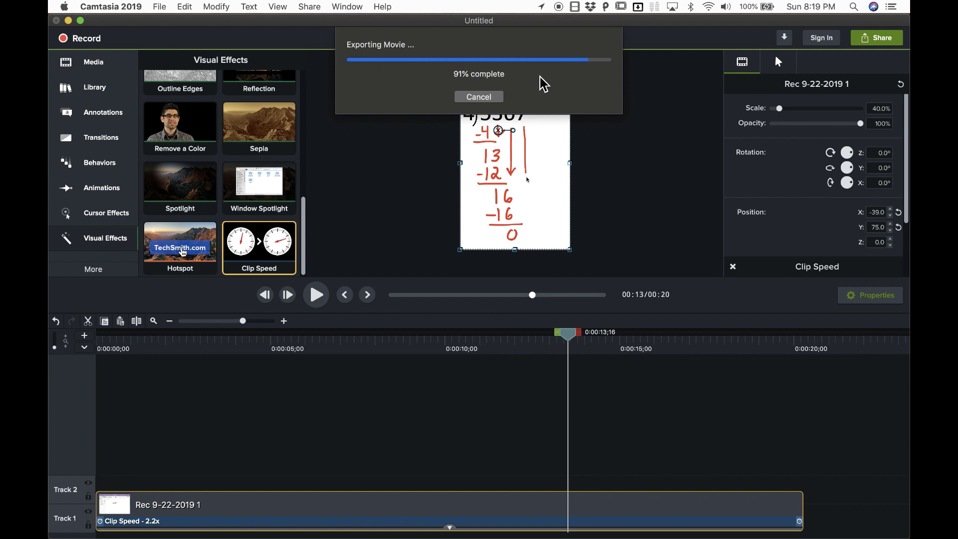
{"action": "key", "text": "Return"}
Move Div-2.gif beside Div-1.gif, check its file size, and preview it in Quick Look.
{"action": "left_click", "coordinate": [68, 21]}
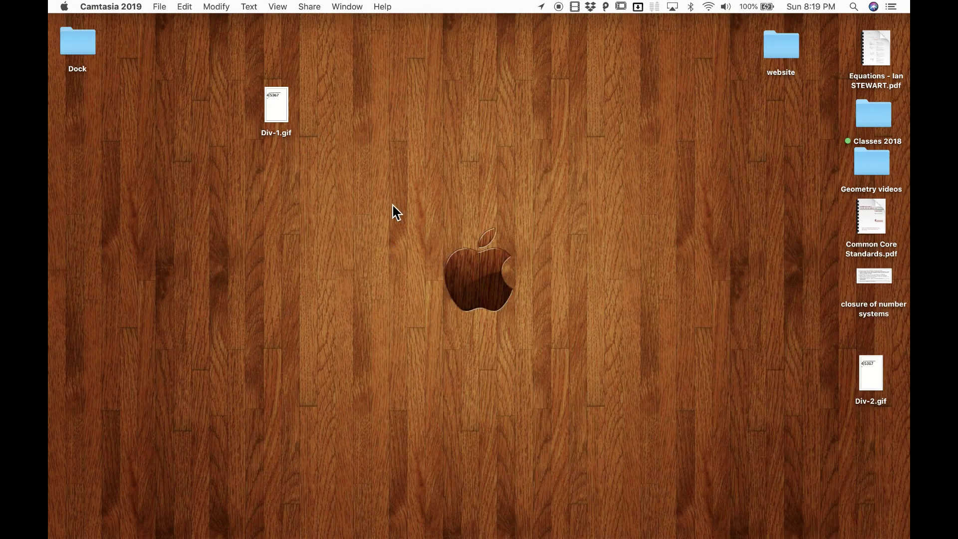
{"action": "left_click", "coordinate": [867, 369]}
{"action": "left_click_drag", "start_coordinate": [860, 358], "coordinate": [342, 103]}
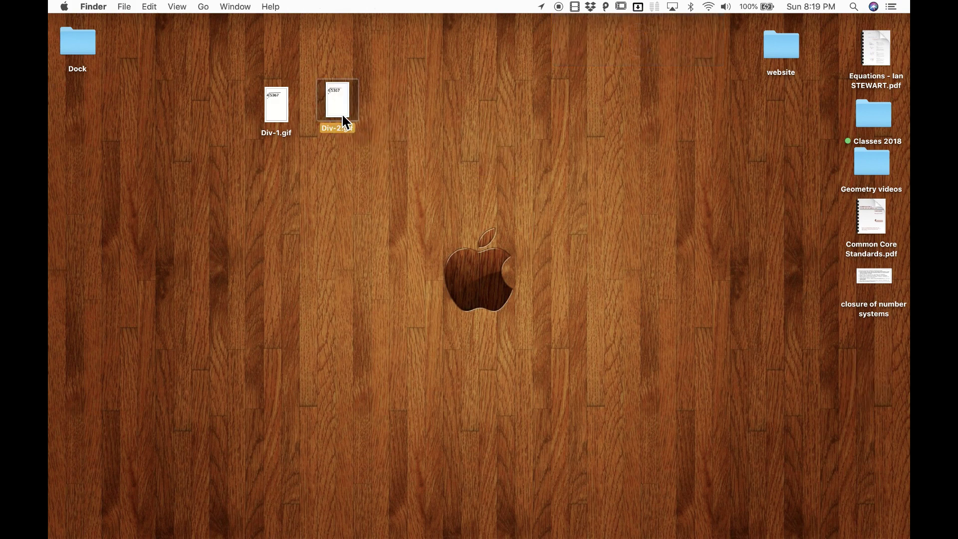
{"action": "key", "text": "super+i"}
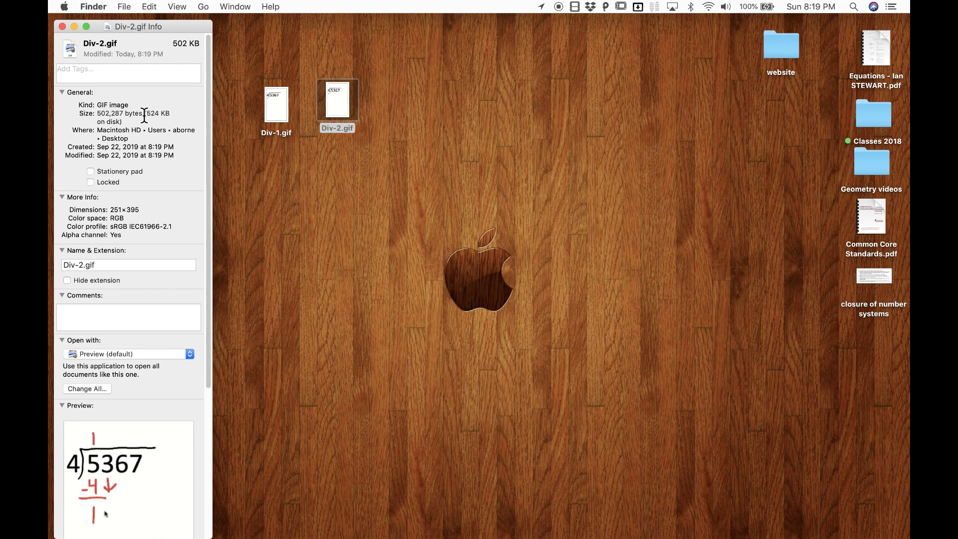
{"action": "left_click", "coordinate": [76, 26]}
{"action": "left_click", "coordinate": [302, 183]}
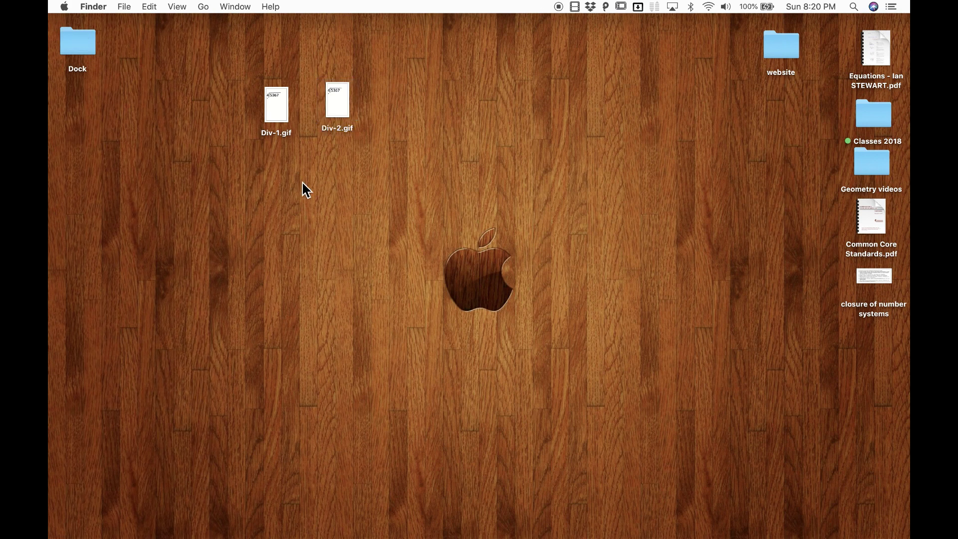
{"action": "key", "text": "space"}
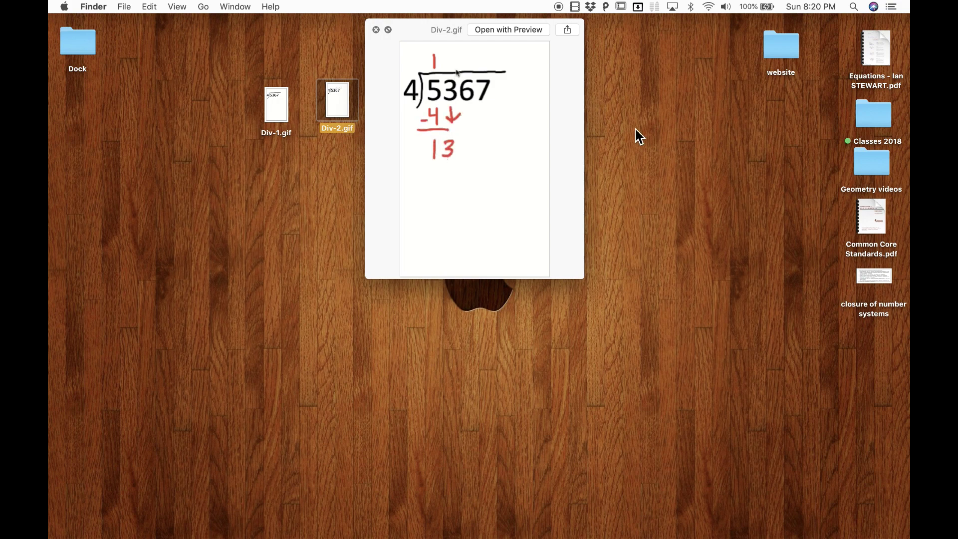
Nudge the Div-2.gif Quick Look preview slightly down and to the right.
{"action": "left_click_drag", "start_coordinate": [406, 33], "coordinate": [429, 73]}
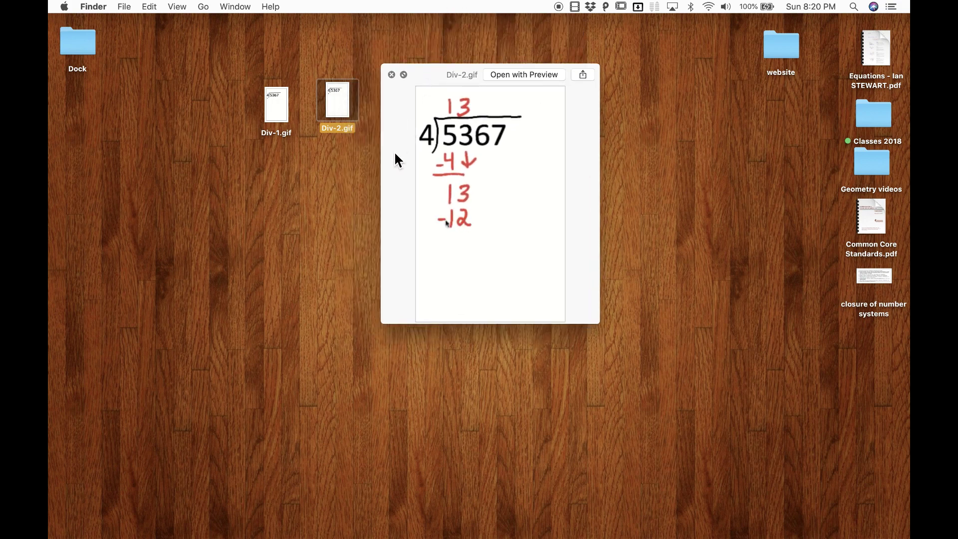